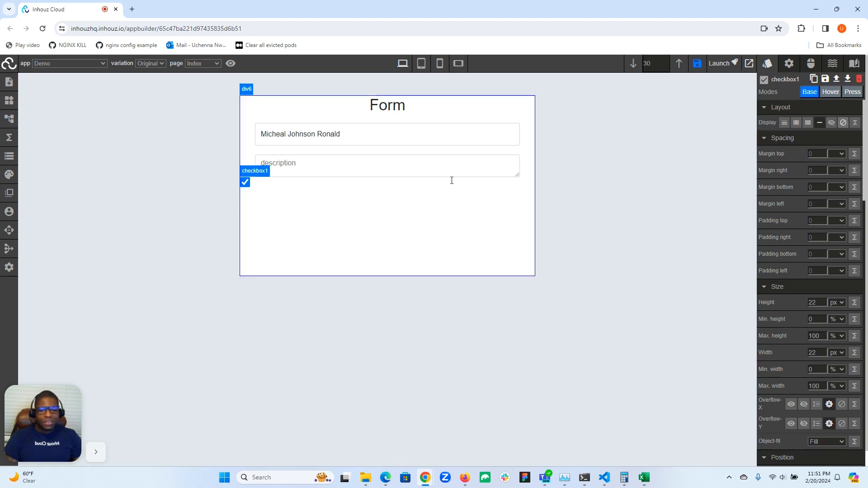
Centre the checkbox below the description field with auto left and right margins, a 30 px top margin and block display.
left_click(817, 170)
type("auto")
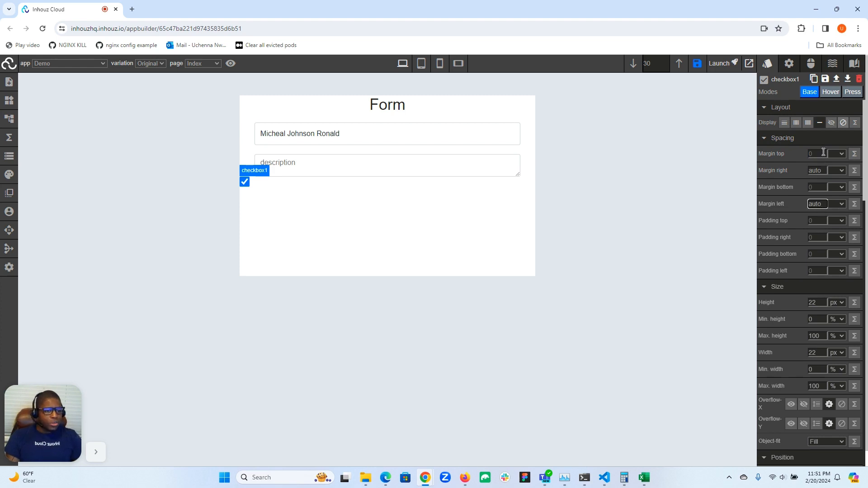
left_click(824, 153)
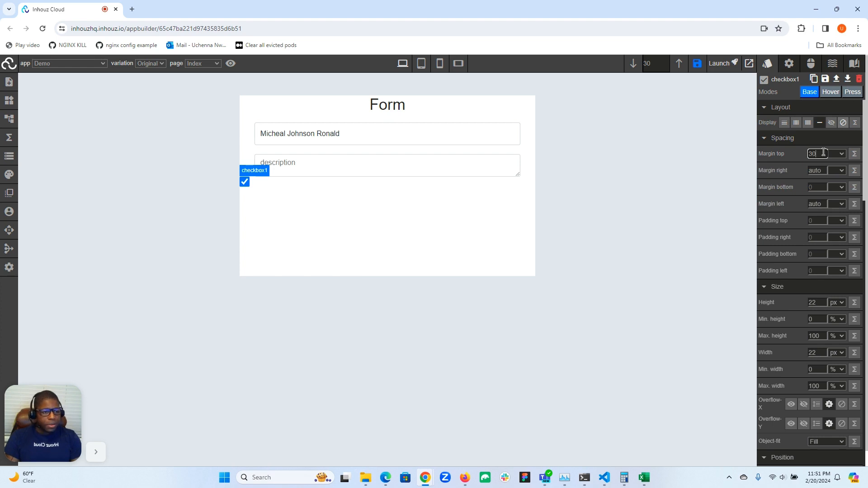
left_click(841, 154)
left_click(839, 172)
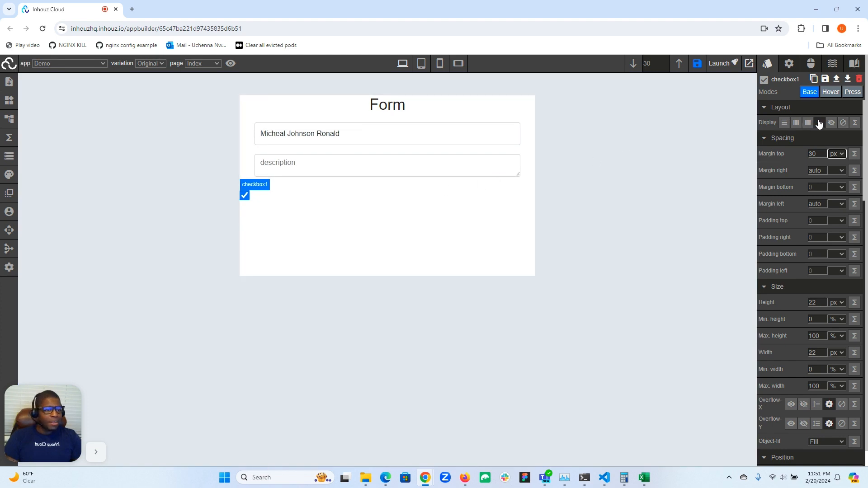
left_click(786, 125)
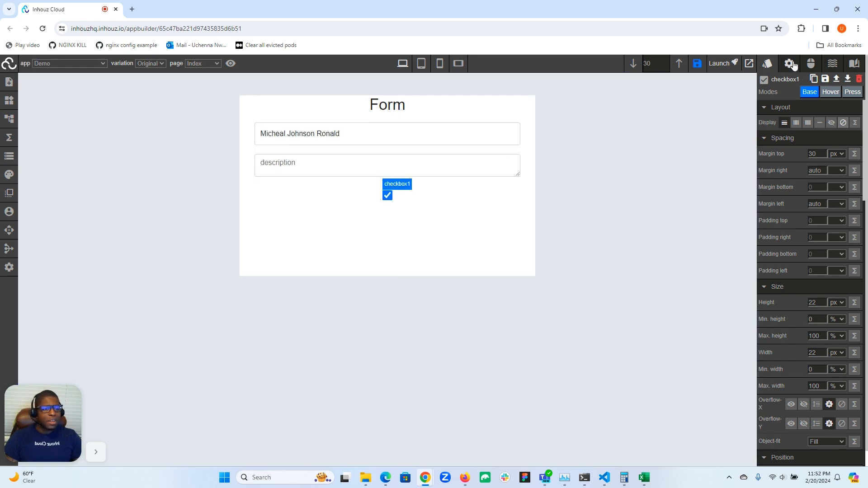
Examine the checkbox's attributes, from appDataField to isNonReactive, and its available events.
left_click(790, 63)
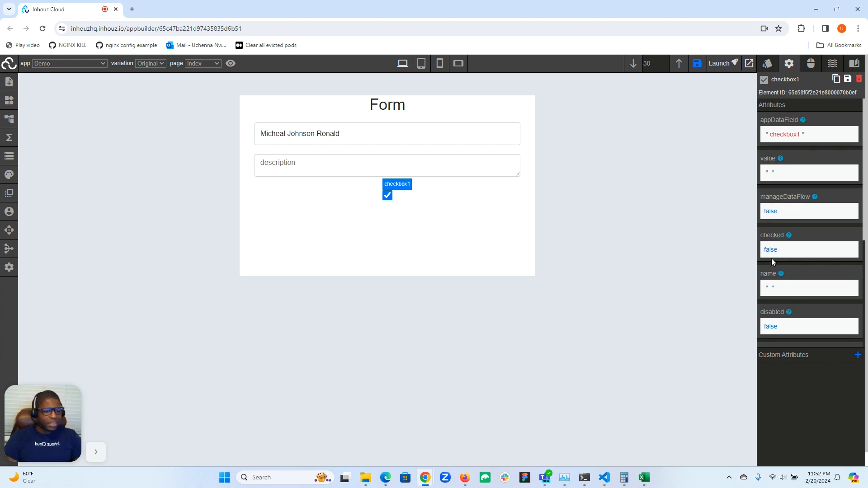
scroll(772, 271, "down", 4)
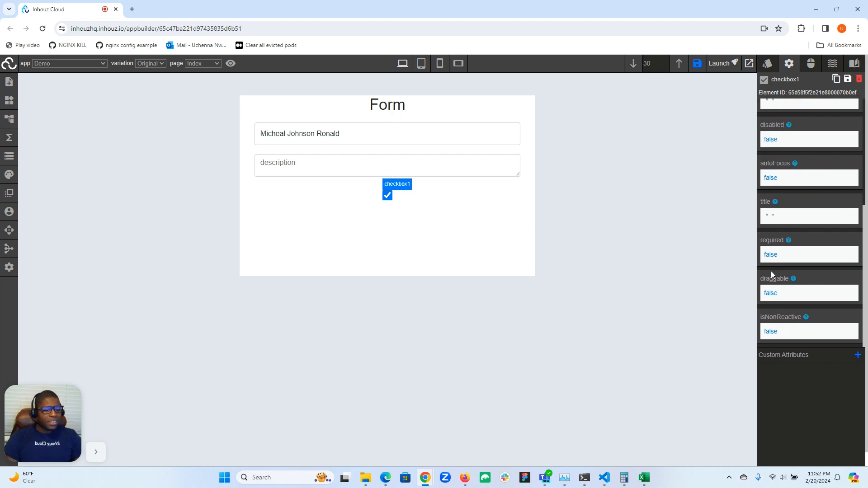
scroll(772, 271, "up", 4)
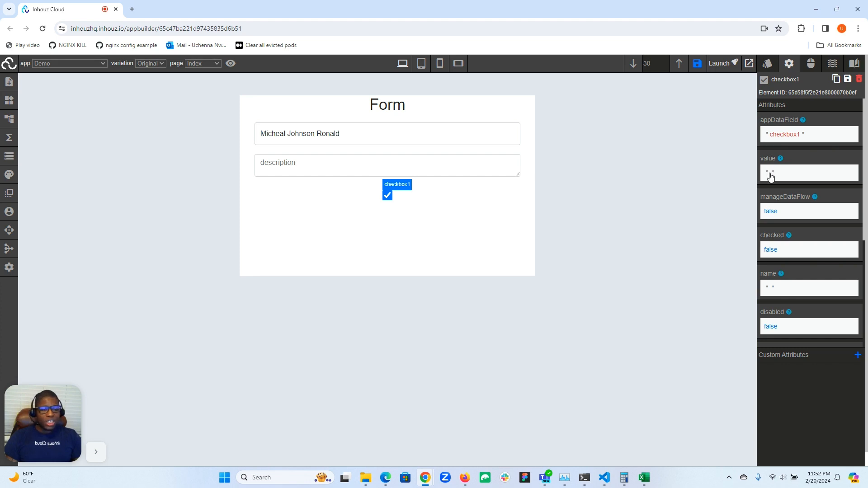
scroll(771, 176, "down", 1)
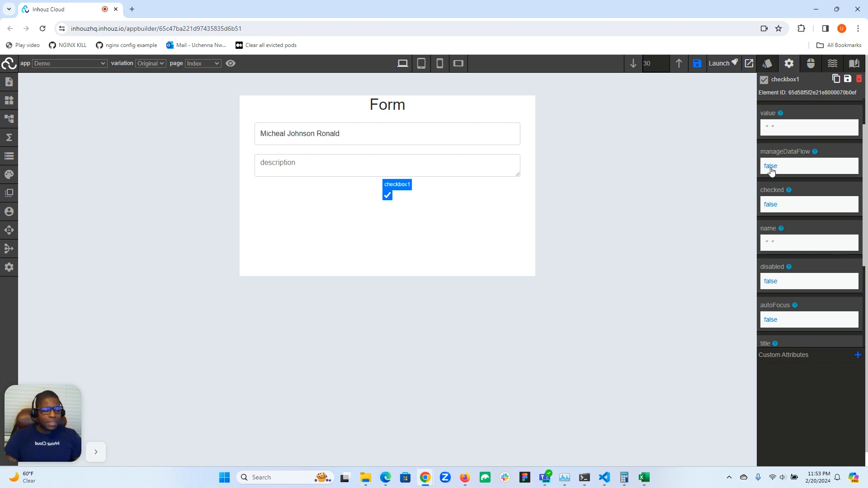
left_click(810, 67)
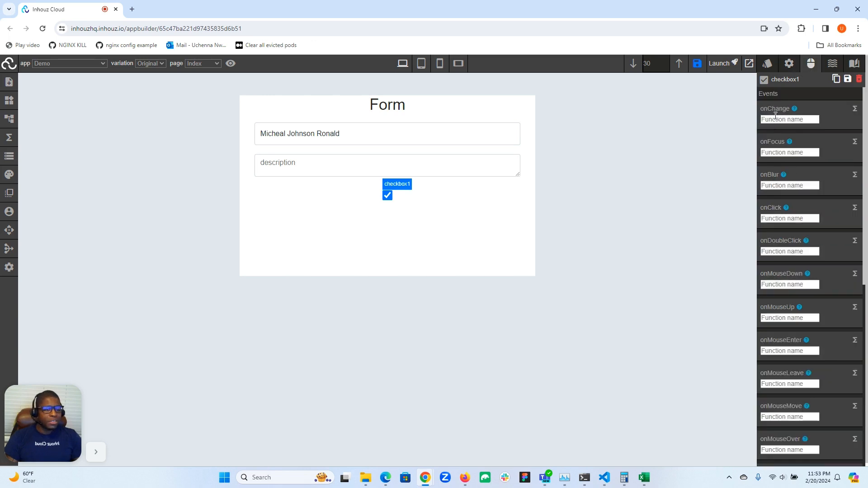
left_click(790, 63)
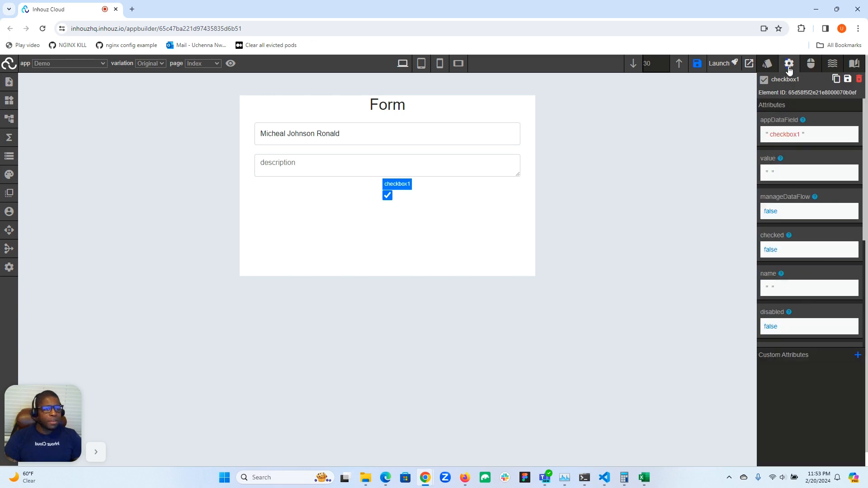
scroll(770, 227, "down", 1)
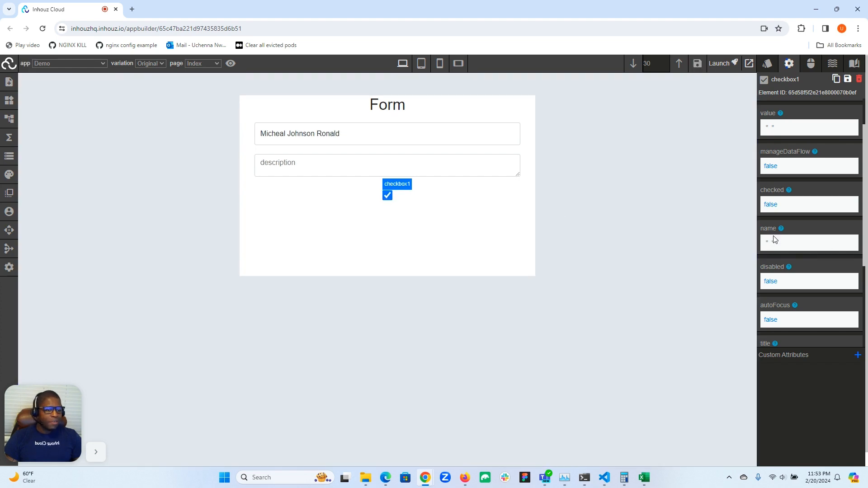
mouse_move(784, 232)
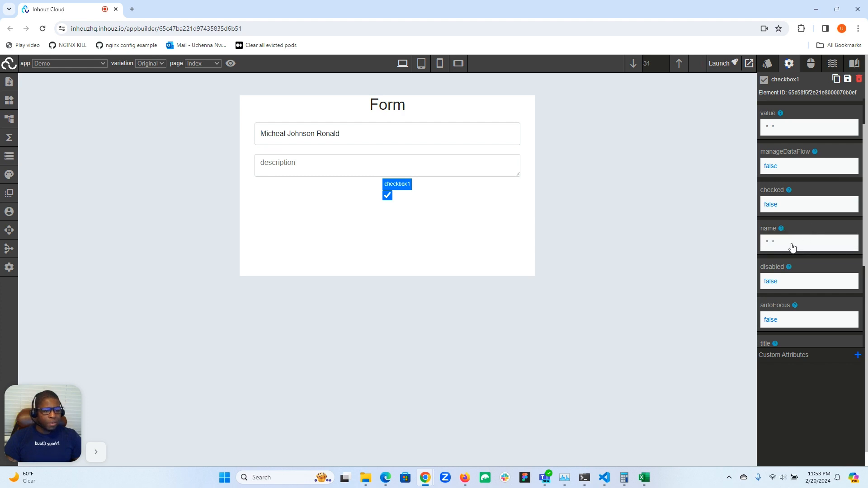
scroll(778, 252, "down", 2)
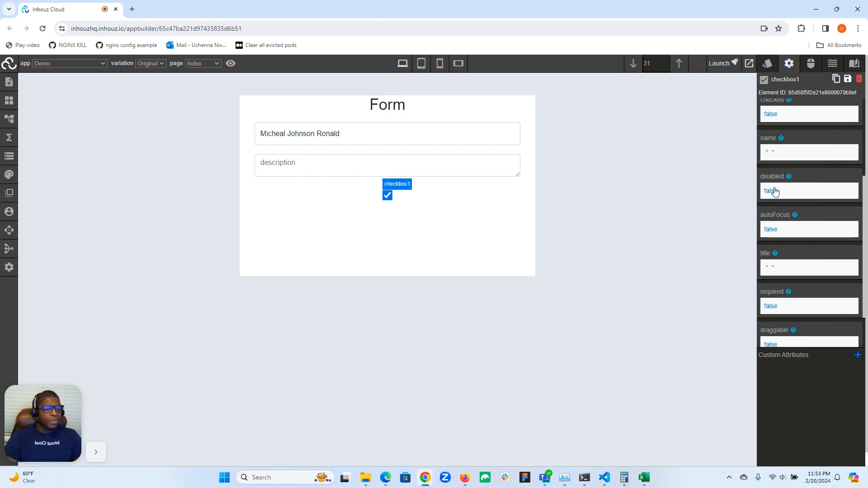
scroll(771, 239, "down", 1)
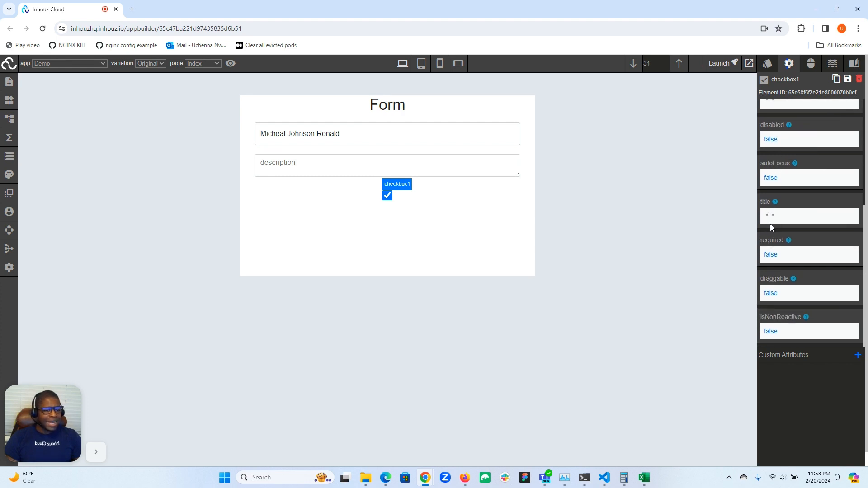
scroll(772, 264, "down", 1)
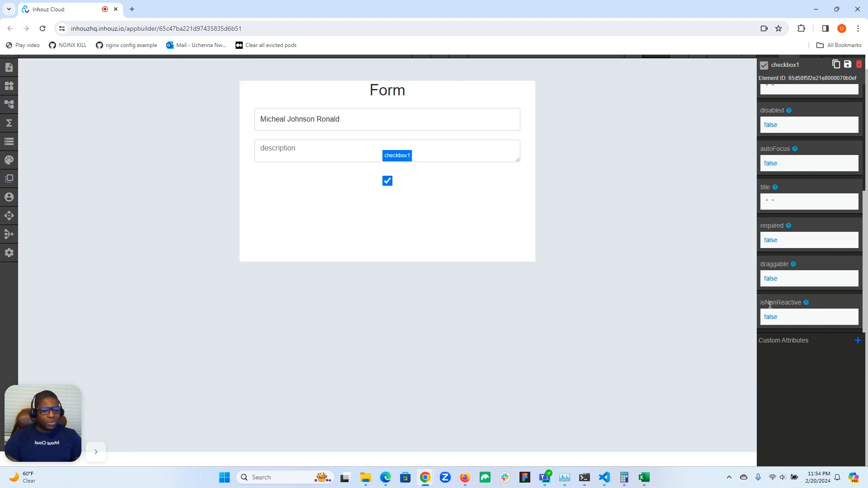
scroll(776, 288, "up", 4)
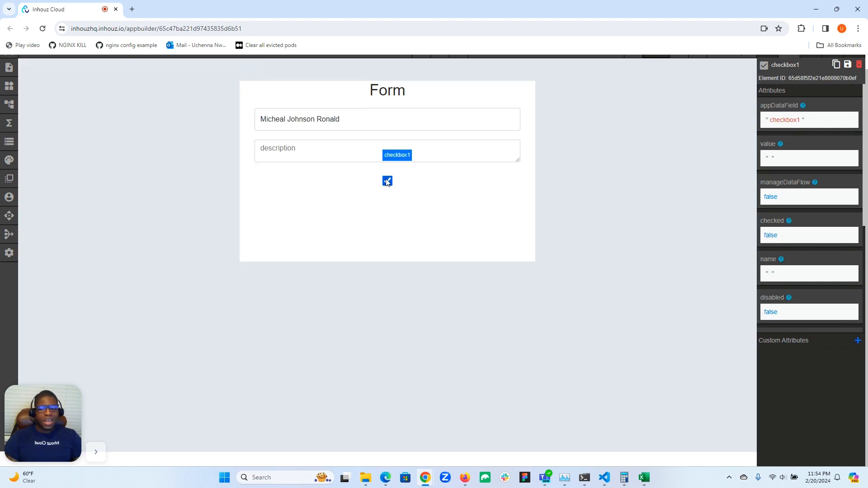
Inspect the checkbox1 entry at the end of the live app data, then return to the form.
left_click(9, 142)
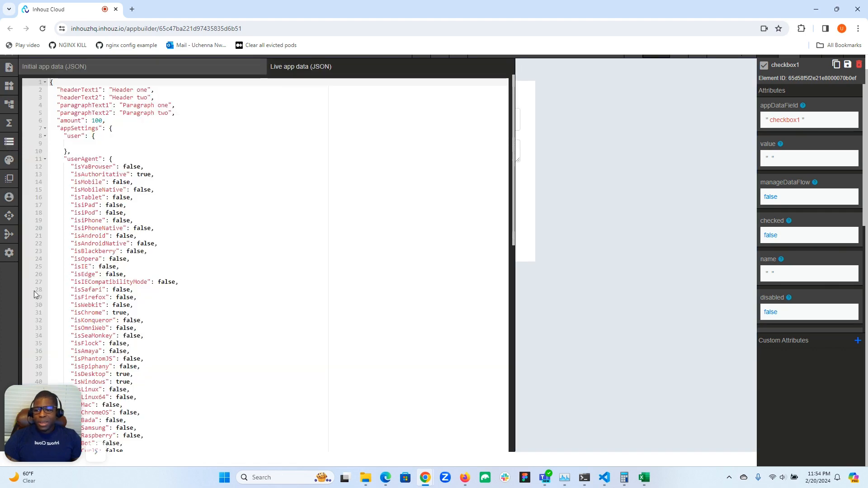
left_click_drag(35, 422, 35, 269)
scroll(145, 287, "down", 10)
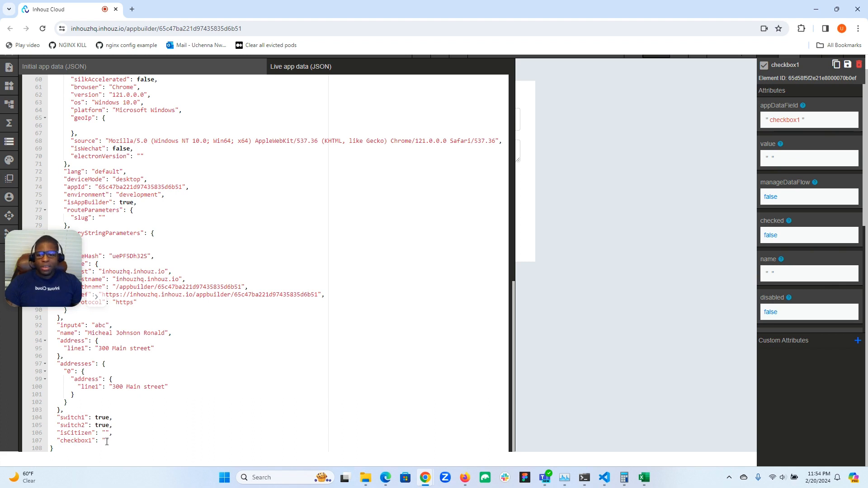
left_click_drag(58, 276, 57, 413)
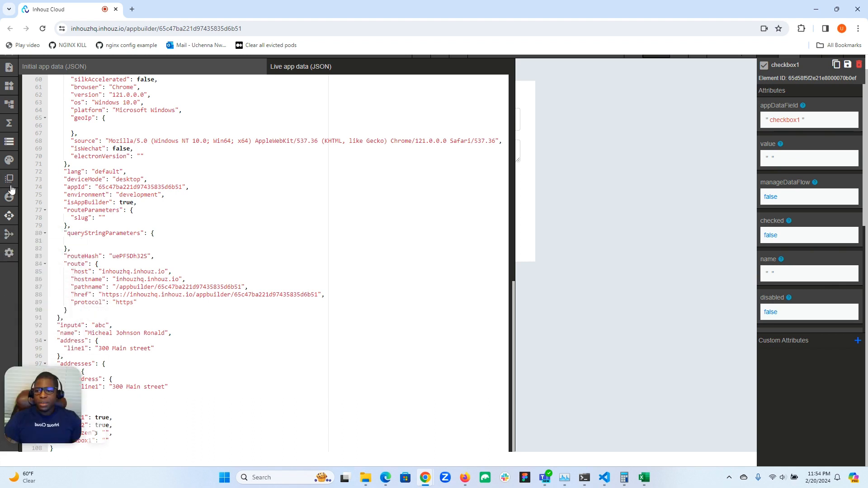
left_click(9, 142)
Set the checkbox's value attribute to the text "boy".
left_click(773, 159)
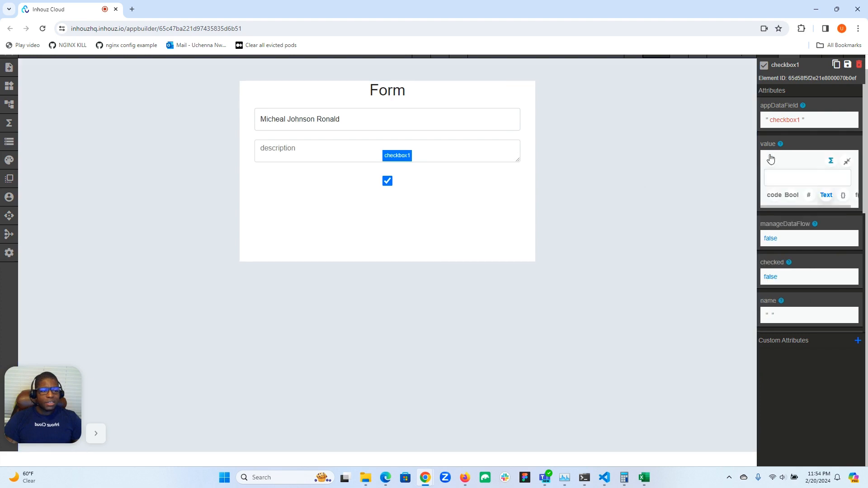
left_click(773, 179)
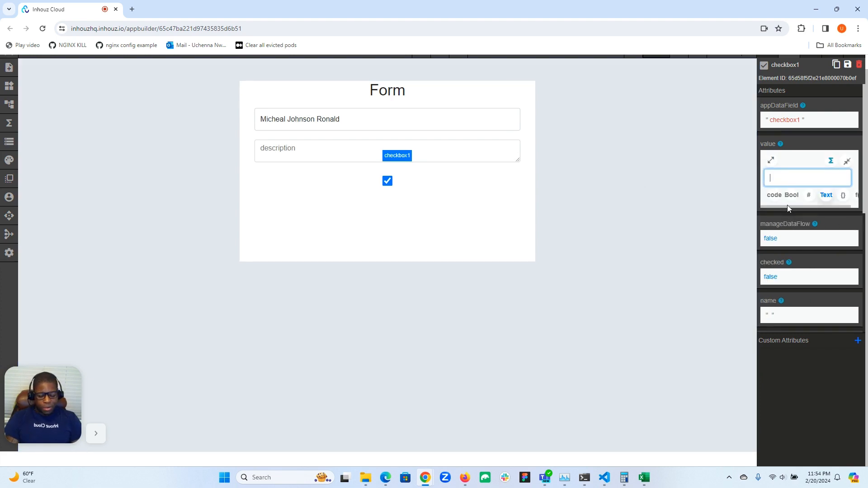
type("boy")
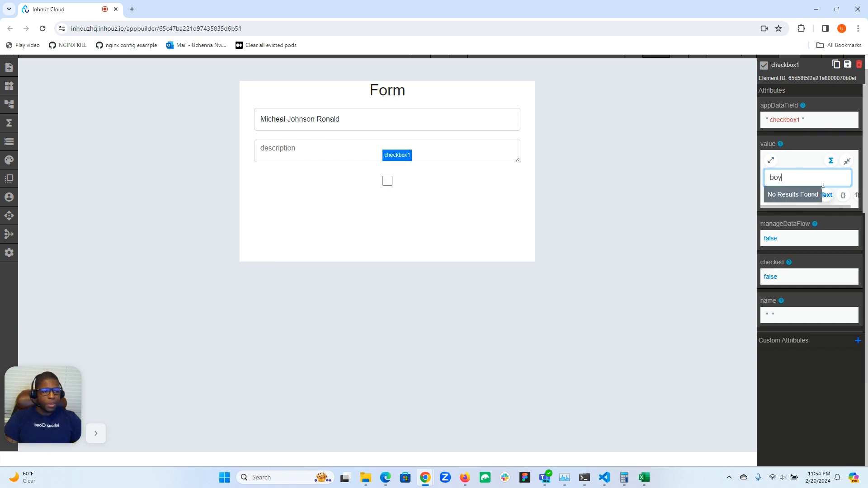
left_click(847, 161)
Tick the checkbox on the form and inspect its checkbox1 entry in the live app data.
left_click(388, 181)
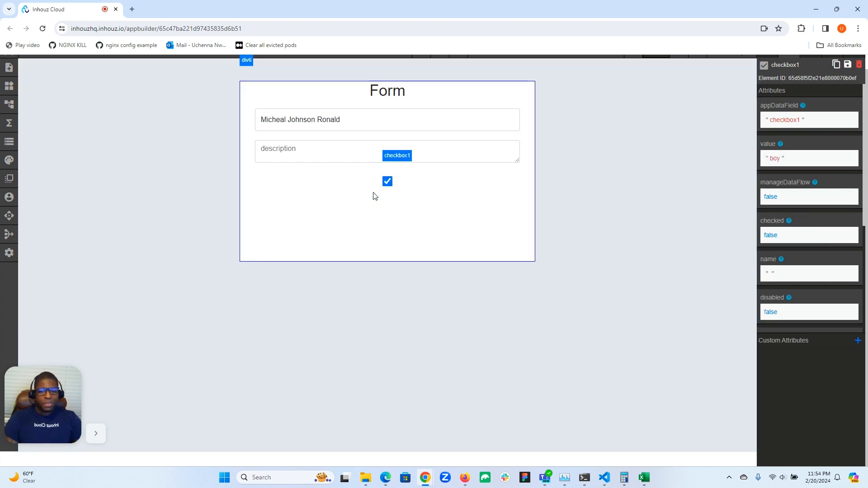
left_click(9, 142)
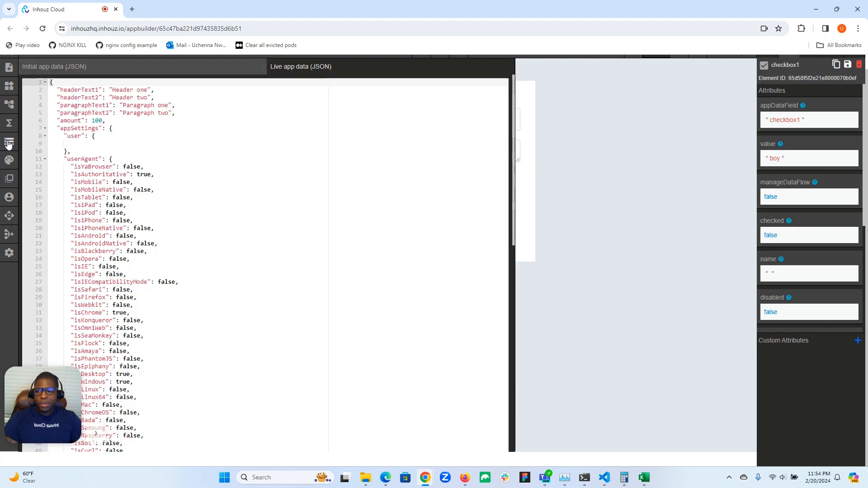
left_click_drag(42, 396, 59, 304)
scroll(167, 298, "down", 10)
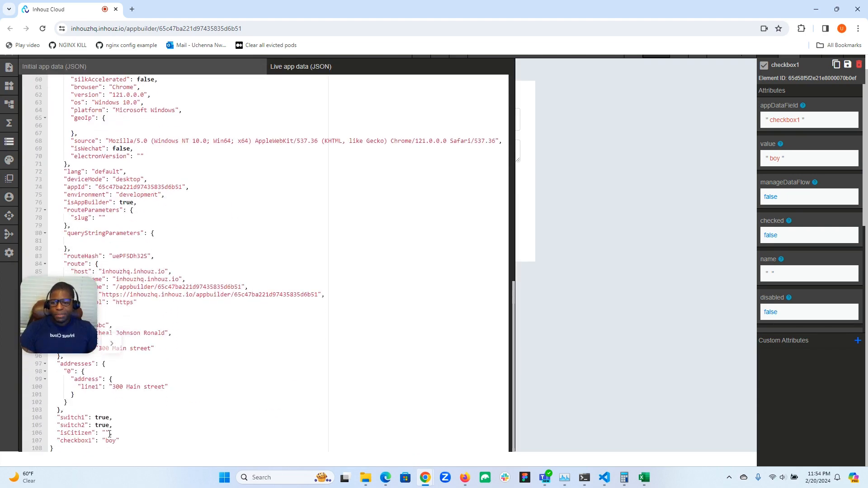
left_click_drag(41, 325, 25, 369)
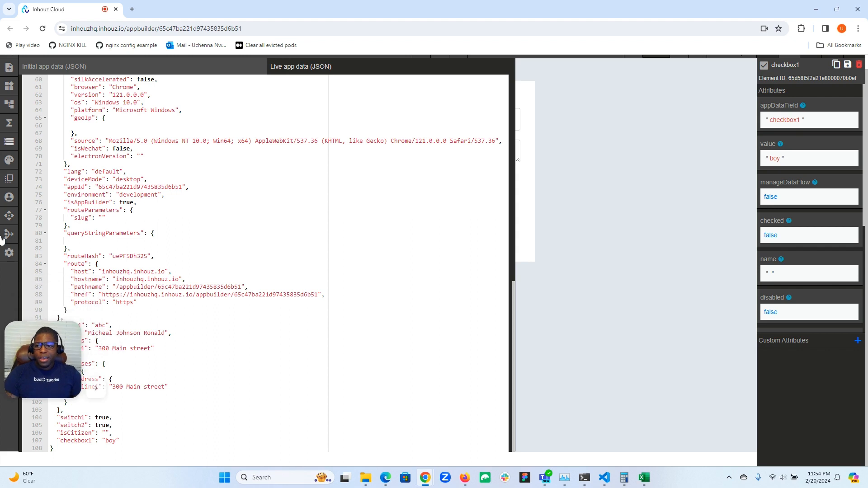
left_click(9, 142)
Untick the checkbox and inspect its checkbox1 entry in the live app data again.
left_click(388, 181)
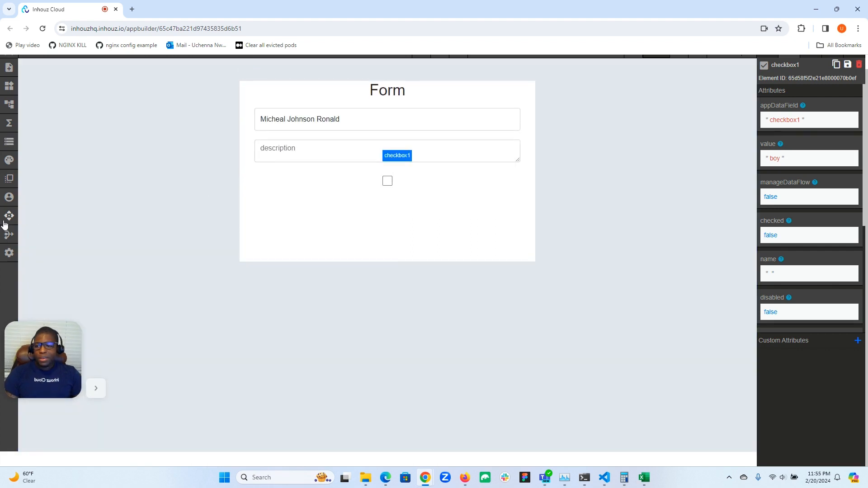
left_click(9, 142)
left_click_drag(30, 342, 31, 284)
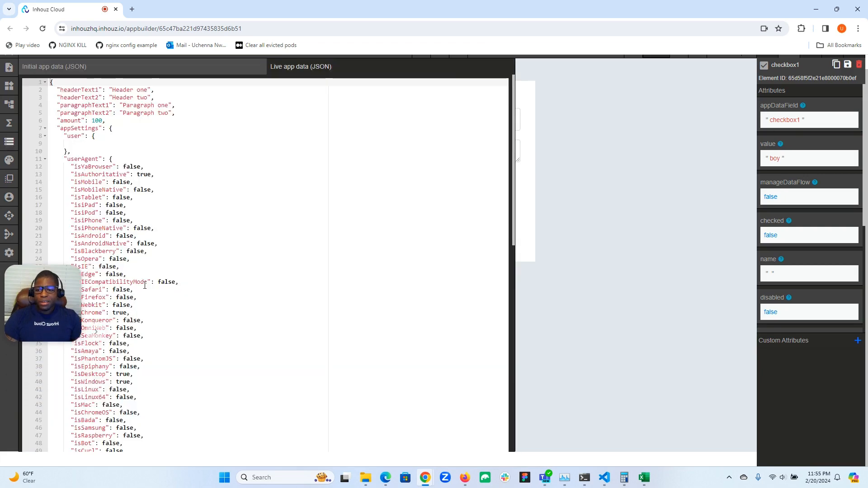
scroll(118, 392, "down", 10)
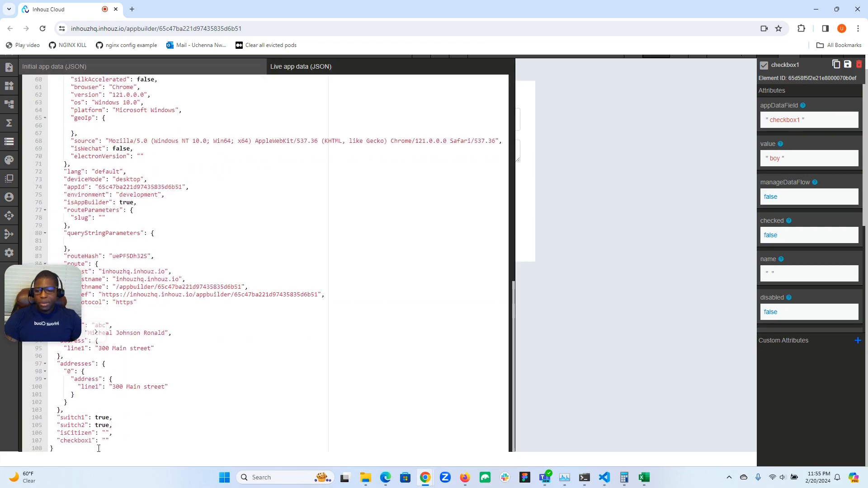
left_click_drag(44, 296, 44, 343)
left_click(10, 141)
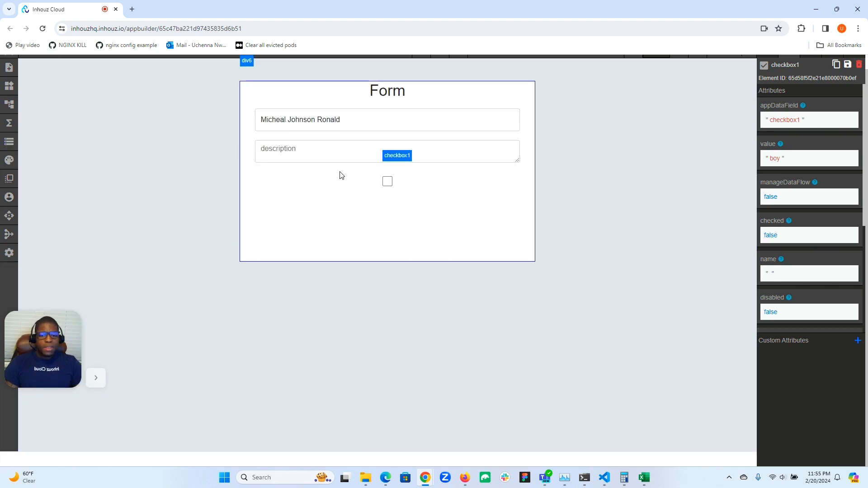
Tick the checkbox again and change its appDataField attribute to "sex".
left_click(387, 182)
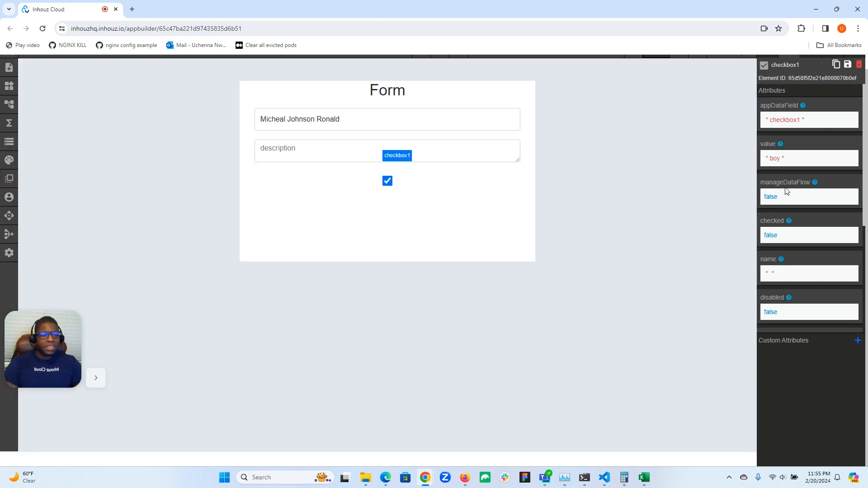
scroll(805, 186, "up", 1)
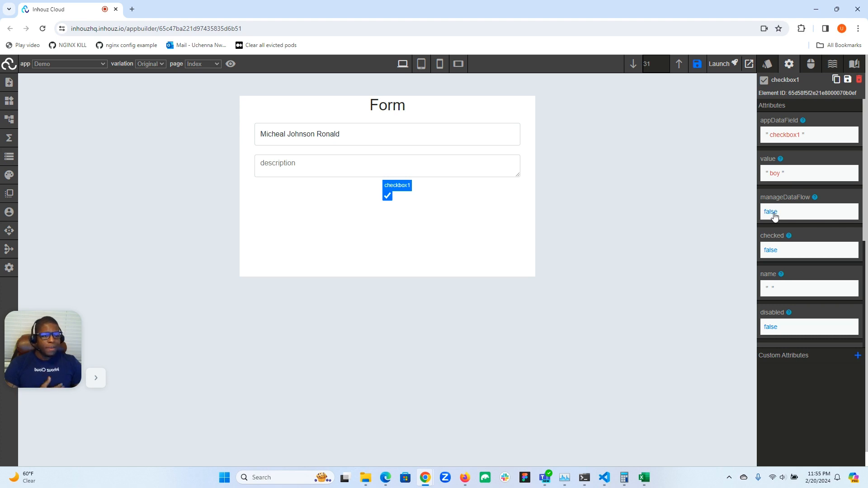
left_click(792, 139)
double_click(786, 156)
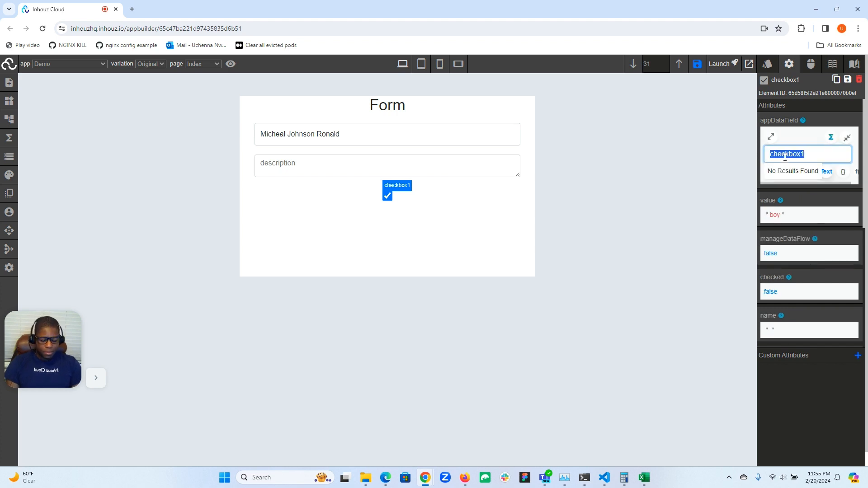
type("sex")
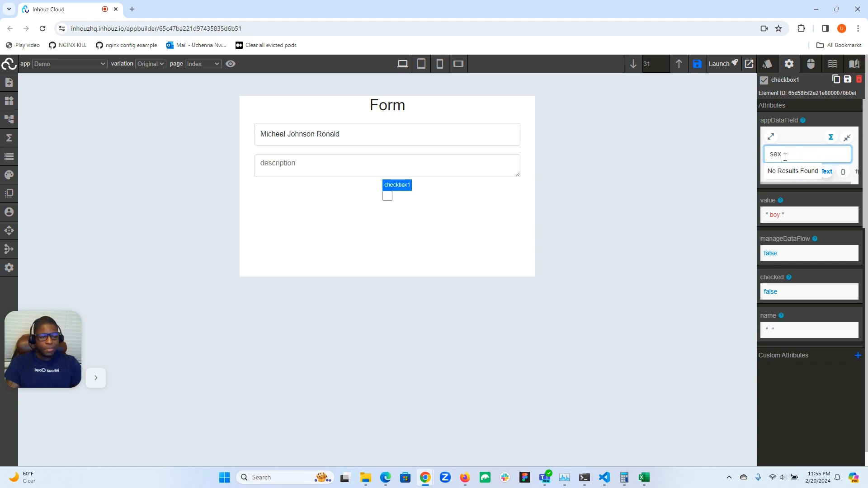
left_click(847, 138)
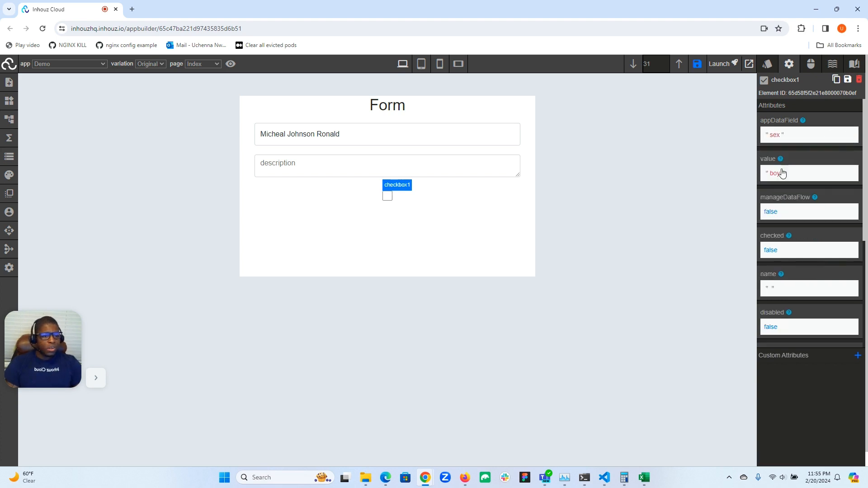
Duplicate checkbox1 directly below the original and set the copy's value attribute to "girl".
left_click(388, 196)
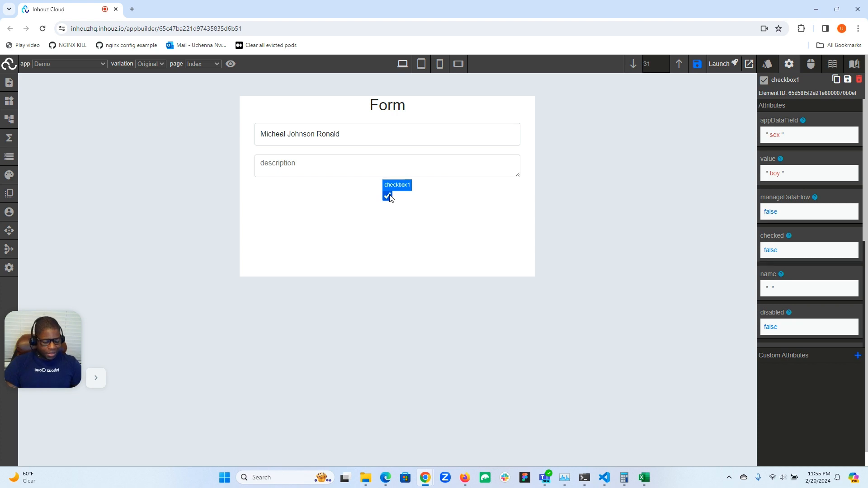
key("ctrl+v")
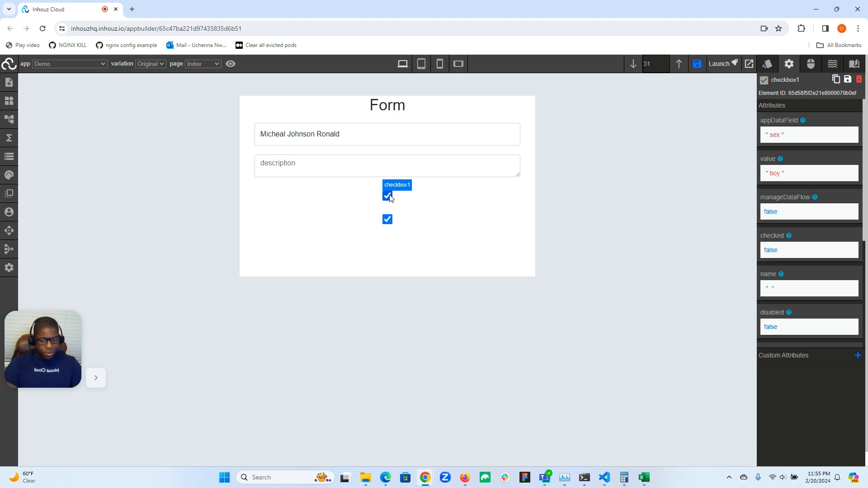
left_click(388, 220)
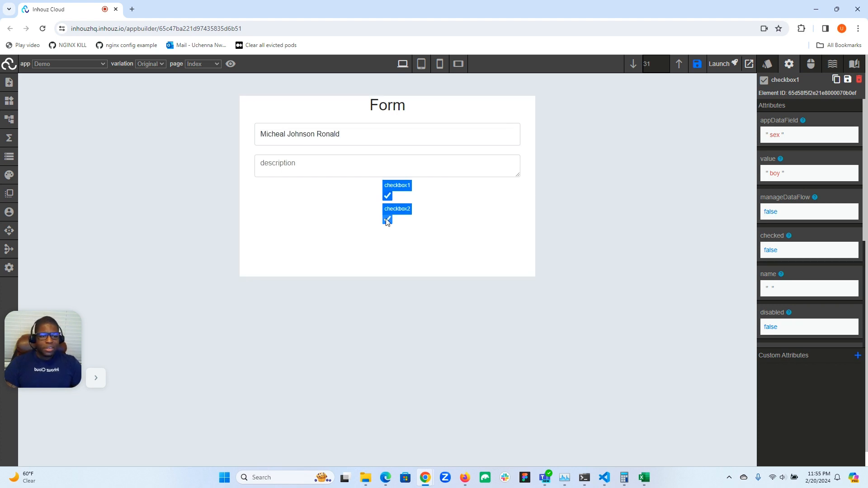
left_click(771, 176)
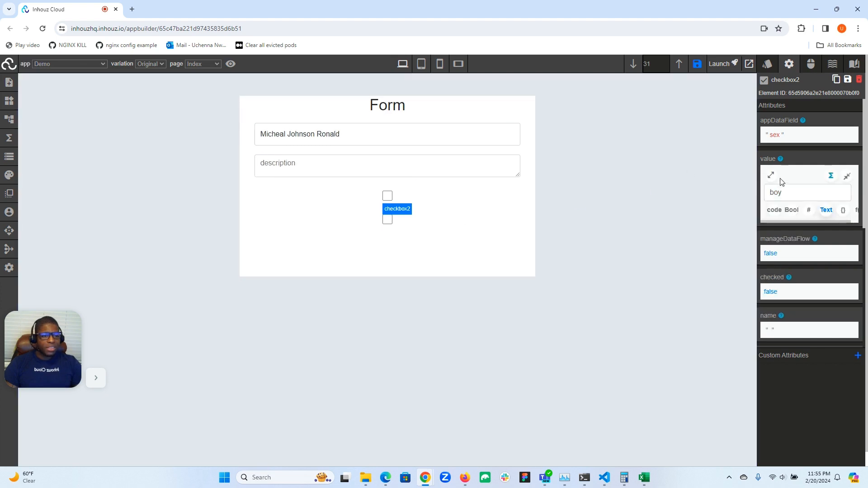
double_click(778, 195)
type("girl")
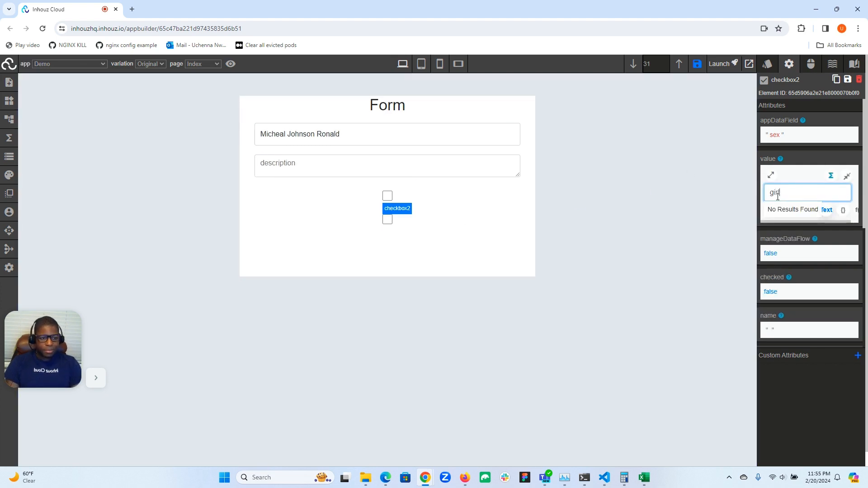
left_click(848, 177)
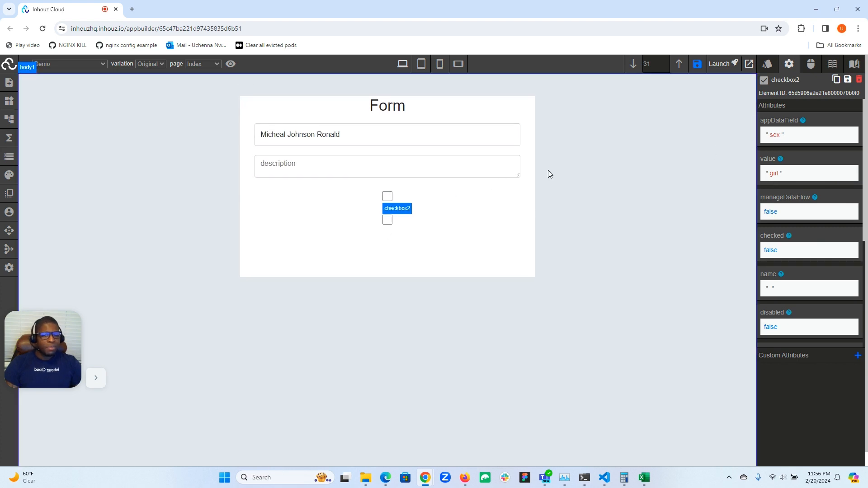
Tick the "boy" checkbox and inspect the sex entry in the live app data.
left_click(388, 197)
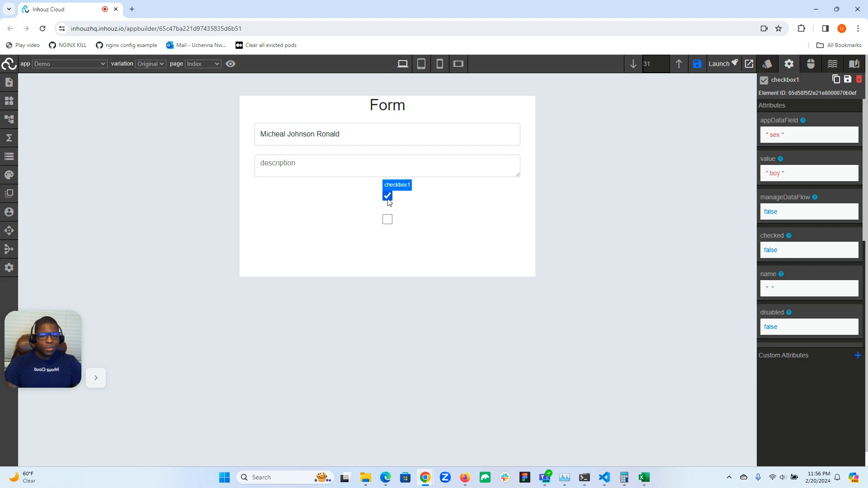
left_click(7, 158)
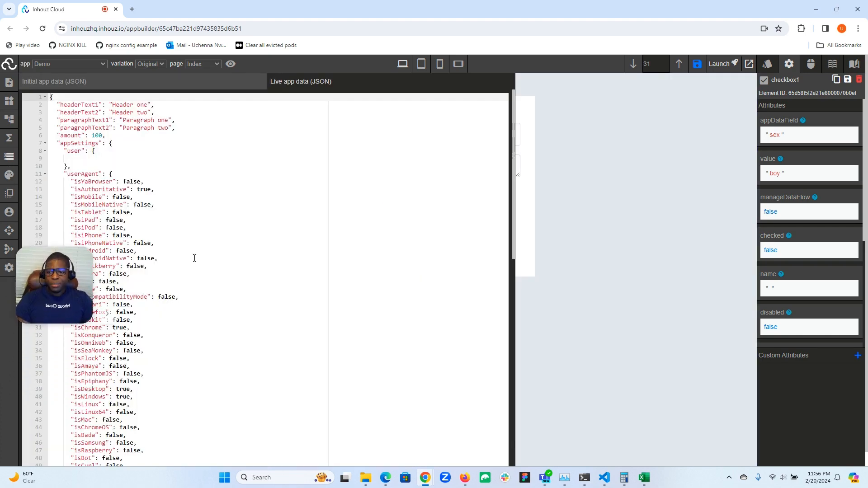
scroll(195, 259, "down", 10)
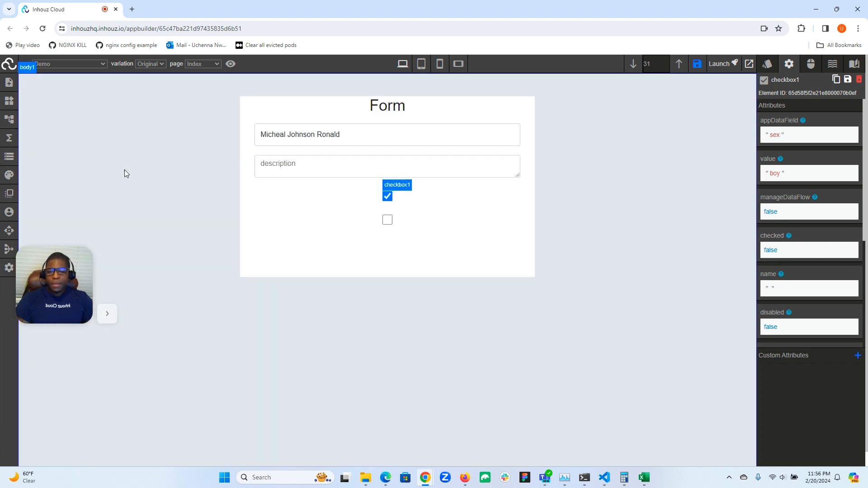
left_click(8, 157)
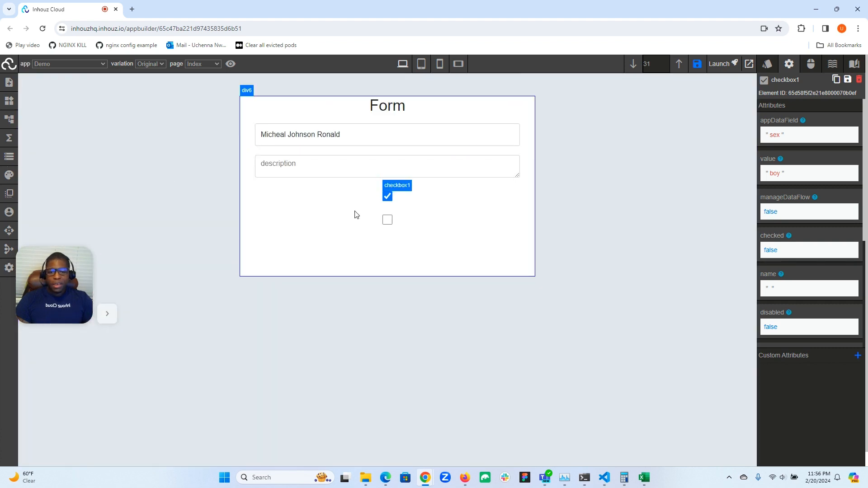
Tick the "girl" checkbox and inspect how the sex entry changes in the live app data.
left_click(388, 220)
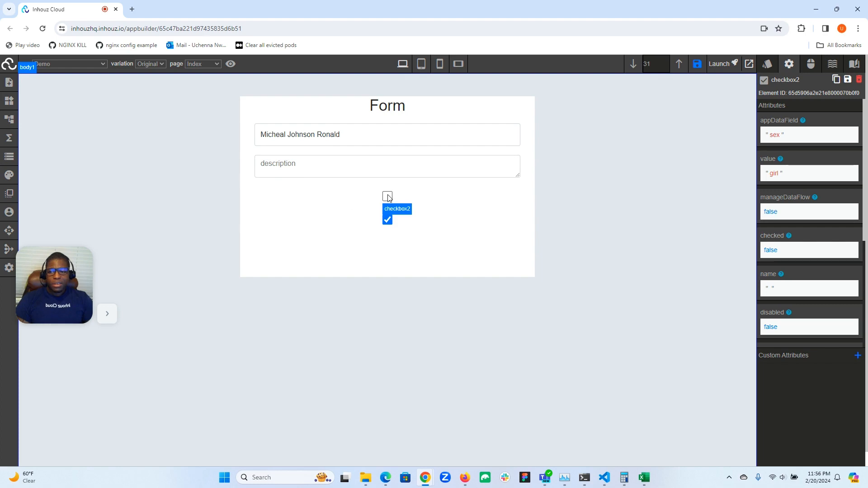
left_click(8, 157)
scroll(175, 342, "down", 1)
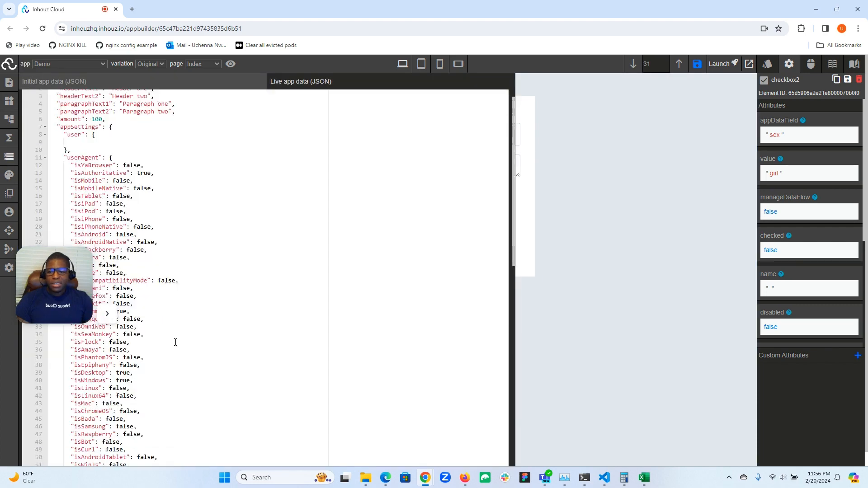
scroll(175, 342, "down", 10)
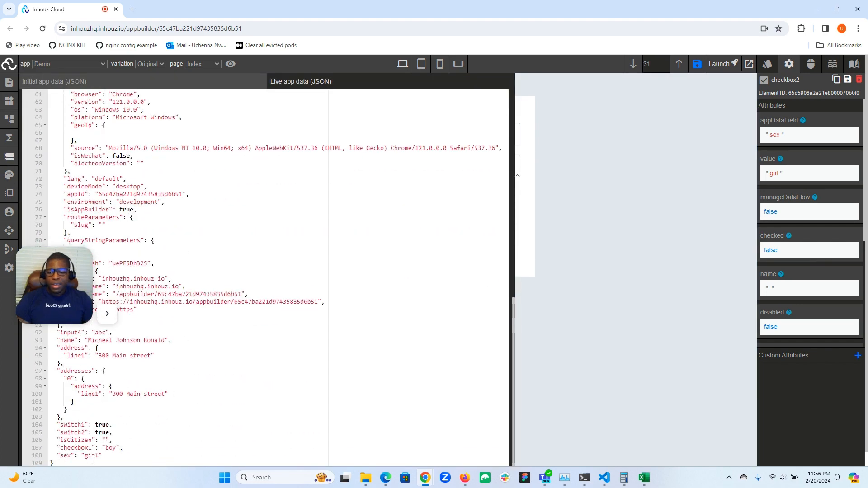
left_click(8, 157)
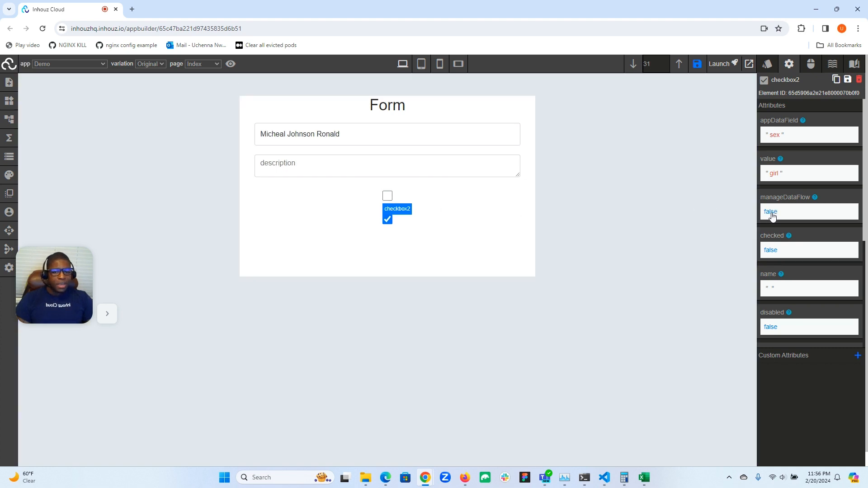
Select checkbox1 on the form and set its manageDataFlow attribute to true.
left_click(388, 197)
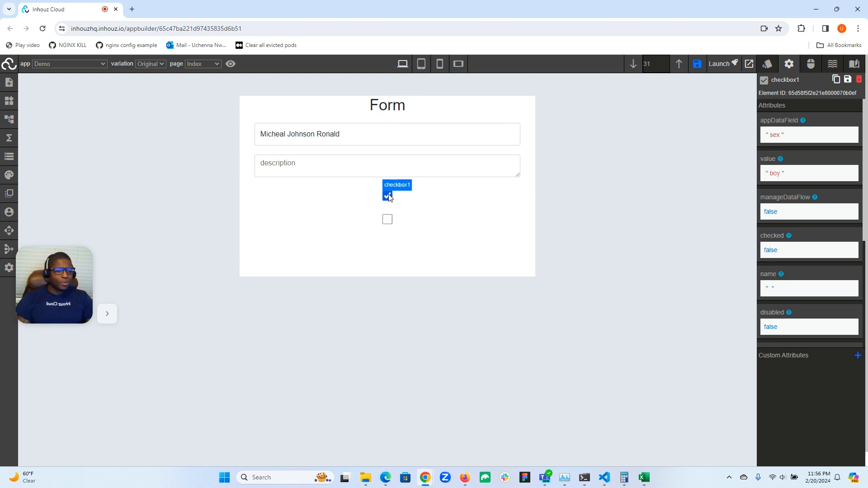
left_click(771, 213)
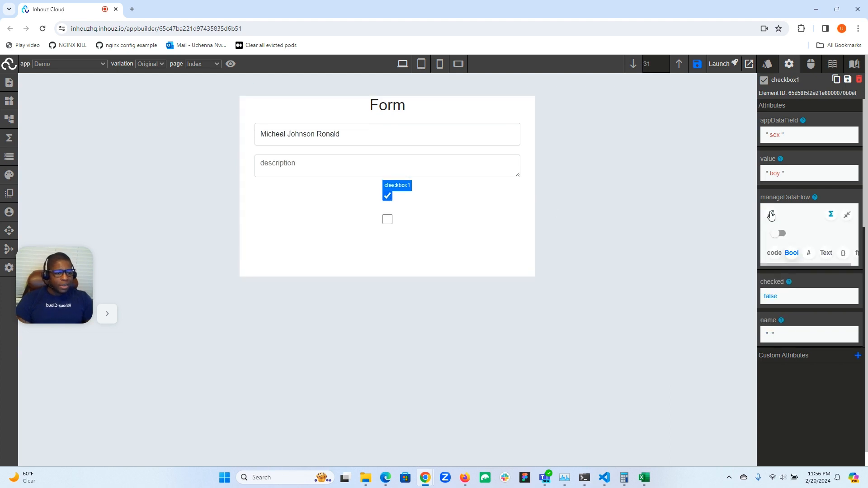
left_click(782, 234)
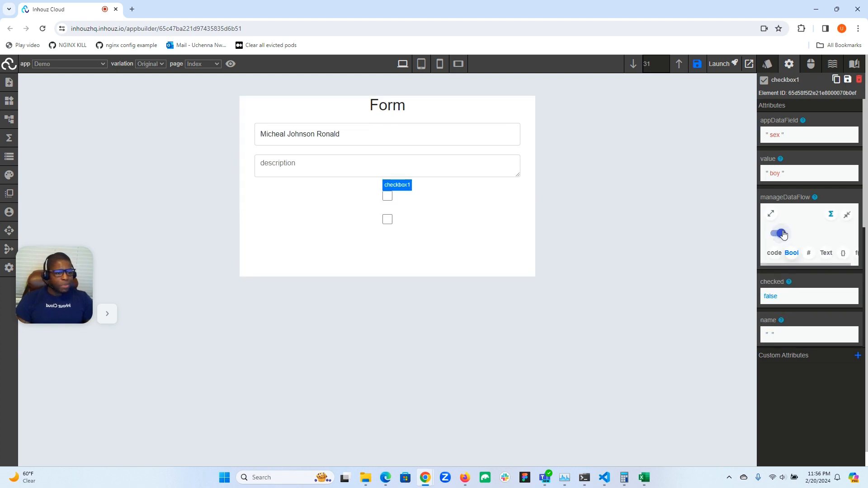
left_click(848, 214)
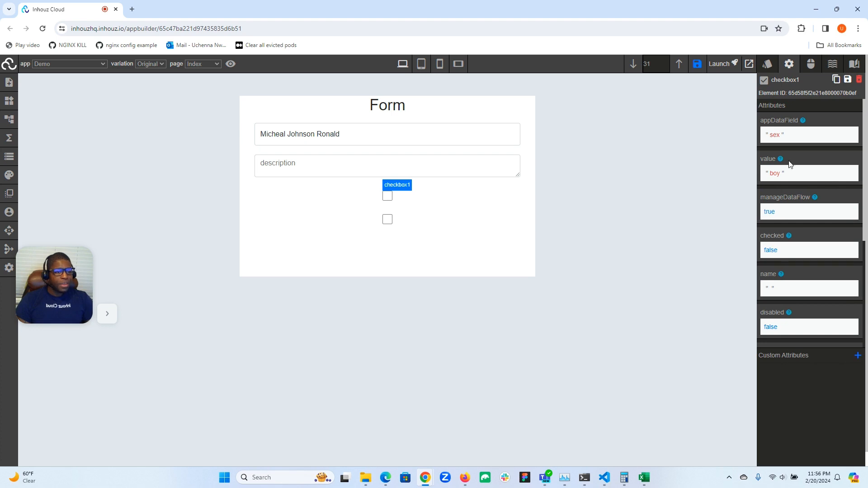
Assign the basicInputOnChange function to checkbox1's onChange event.
left_click(812, 64)
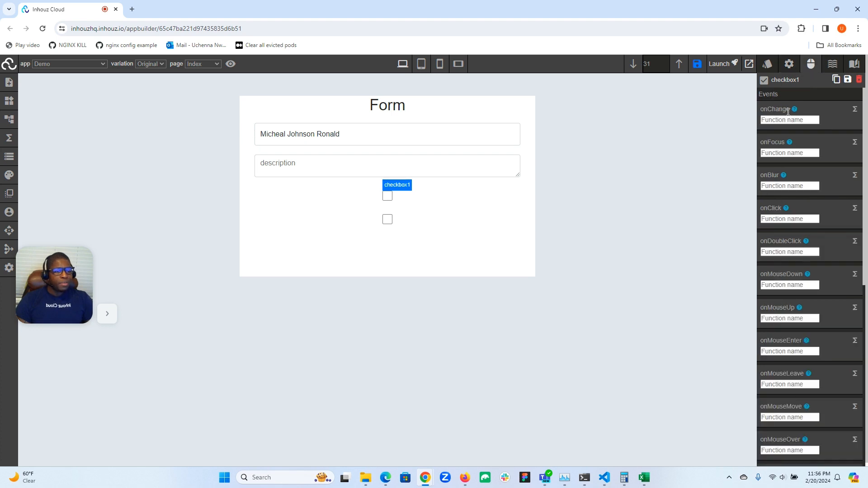
left_click(775, 119)
type("bas")
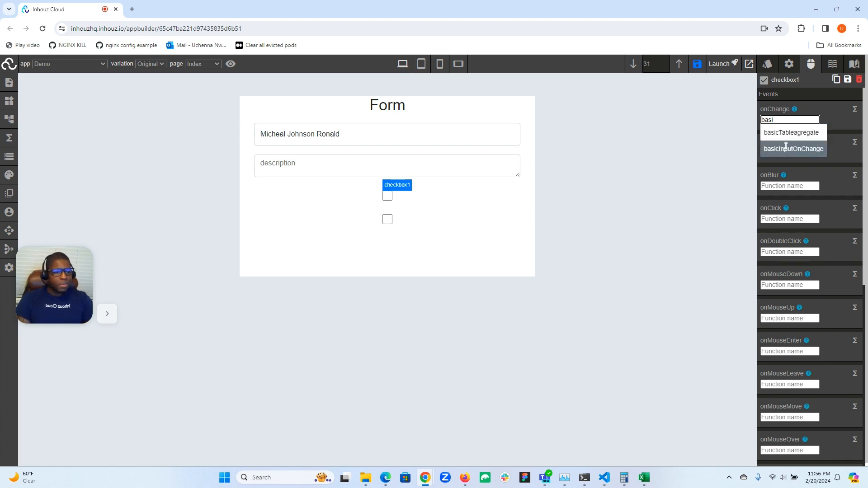
type("i")
left_click(782, 151)
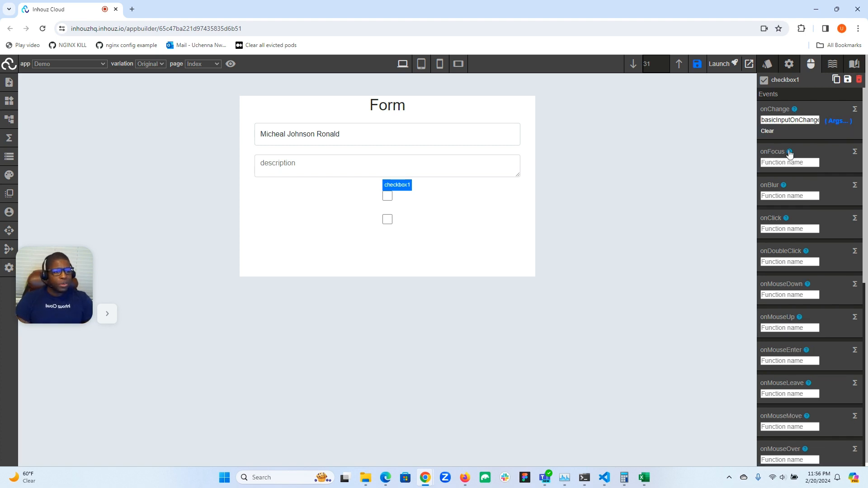
Set the appDataField argument of checkbox1's onChange function to the text "sex".
left_click(831, 125)
left_click(141, 109)
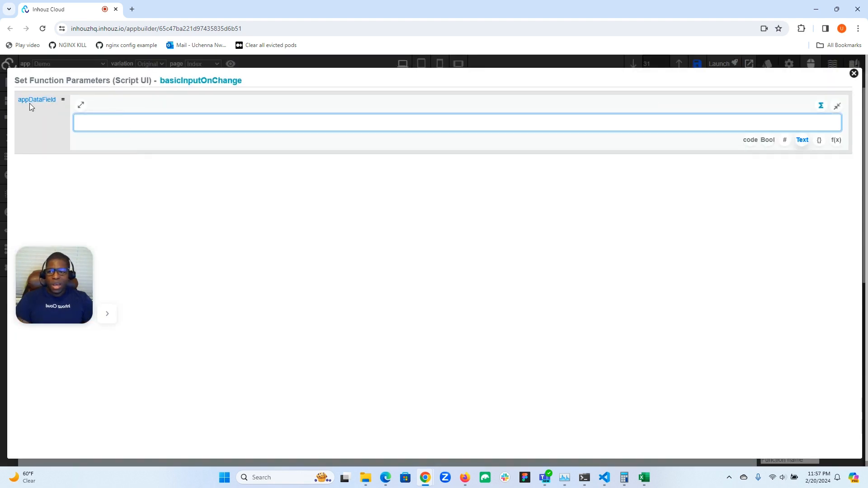
type("sex")
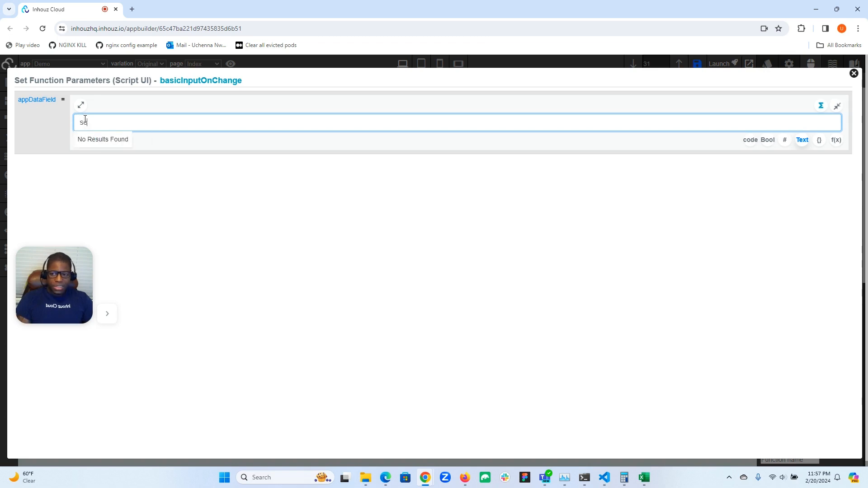
left_click(854, 73)
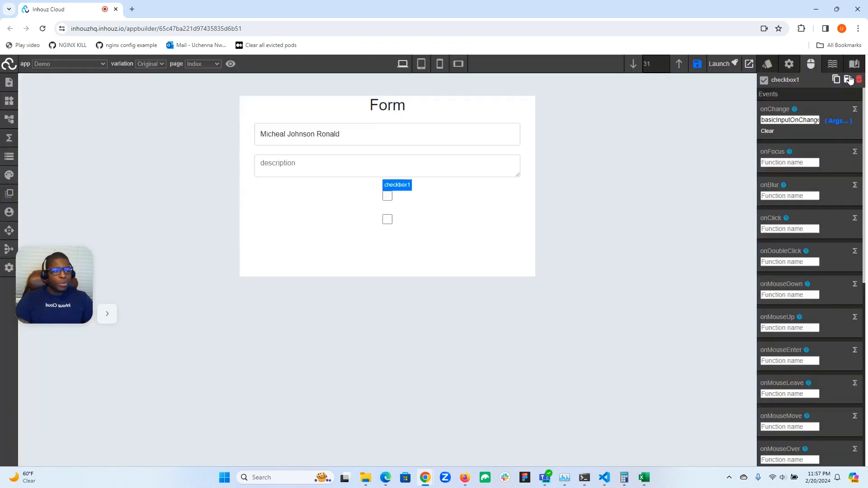
Examine the workflow logic and parameters of the basicInputOnChange function in the function builder.
left_click(10, 138)
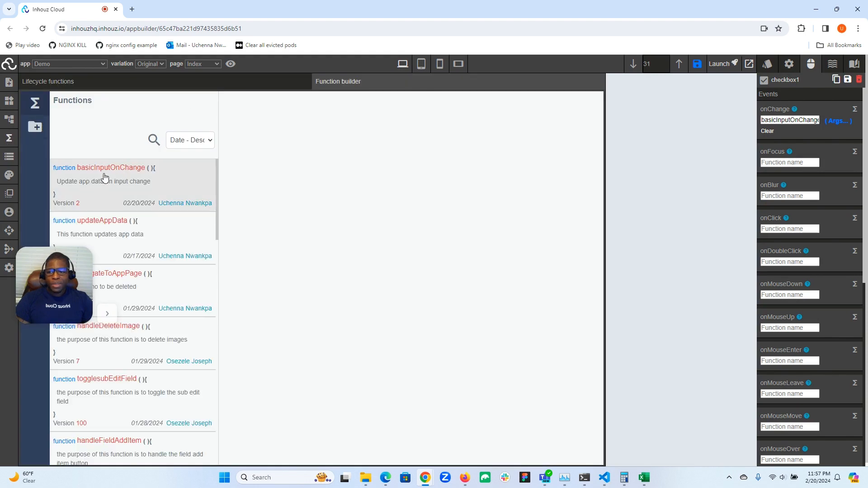
left_click(139, 181)
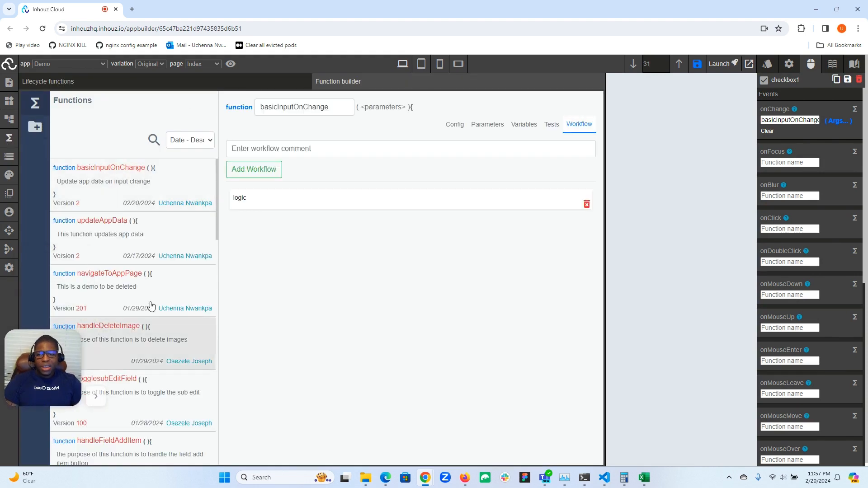
left_click(316, 206)
left_click(112, 141)
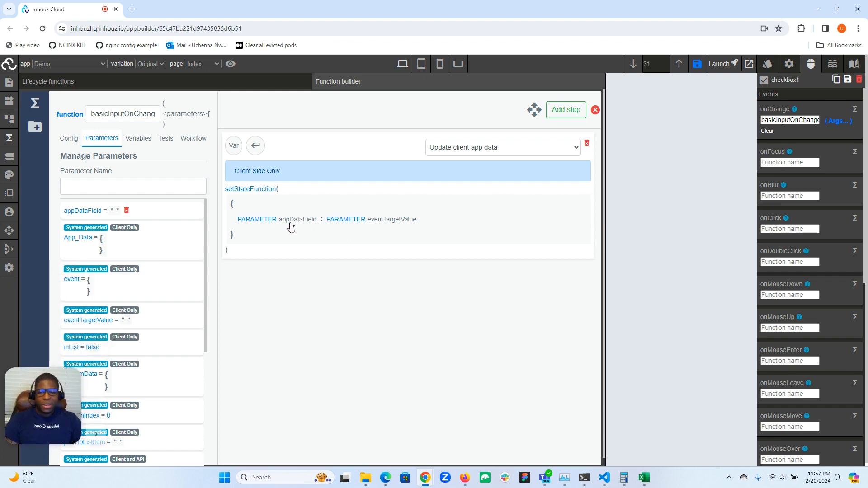
left_click(5, 136)
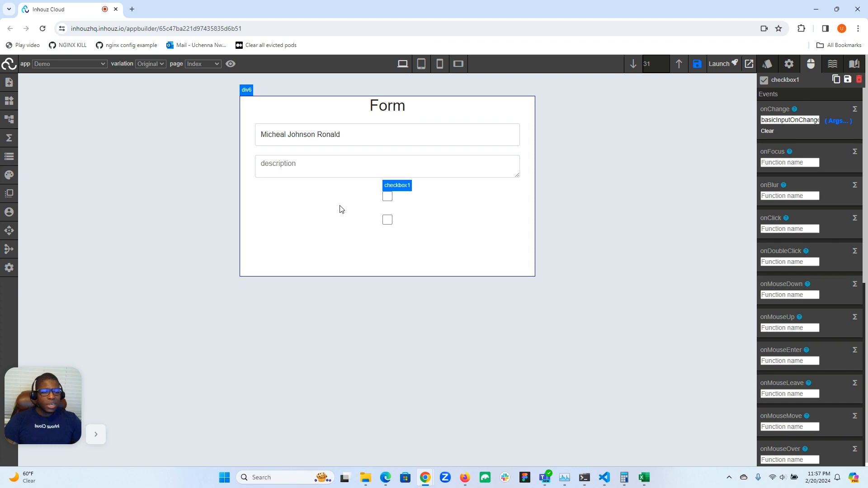
Check the stored value of the sex entry in the live app data.
left_click(10, 157)
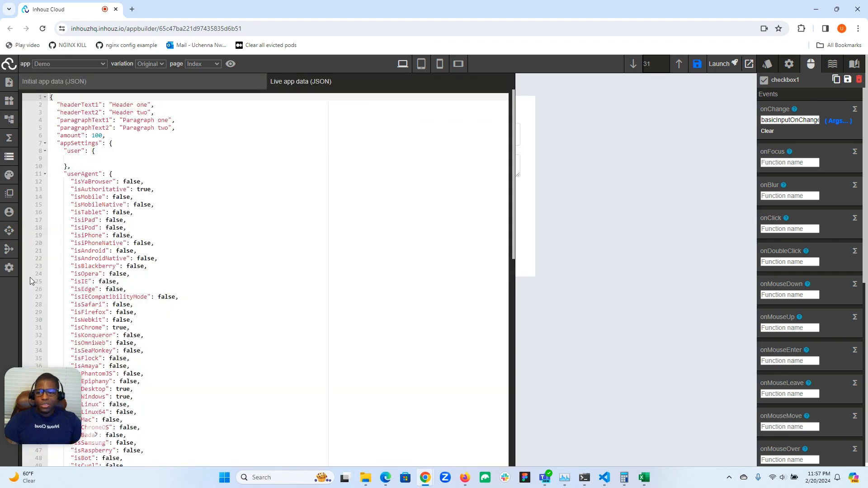
scroll(116, 310, "down", 10)
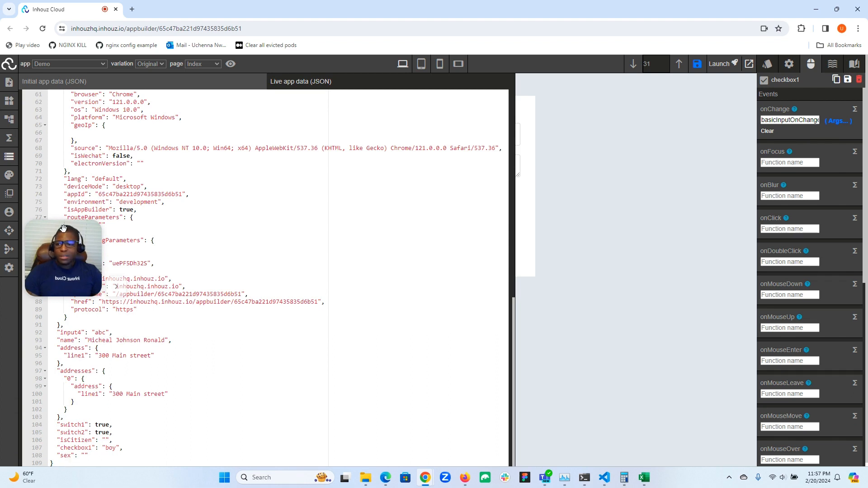
left_click(9, 157)
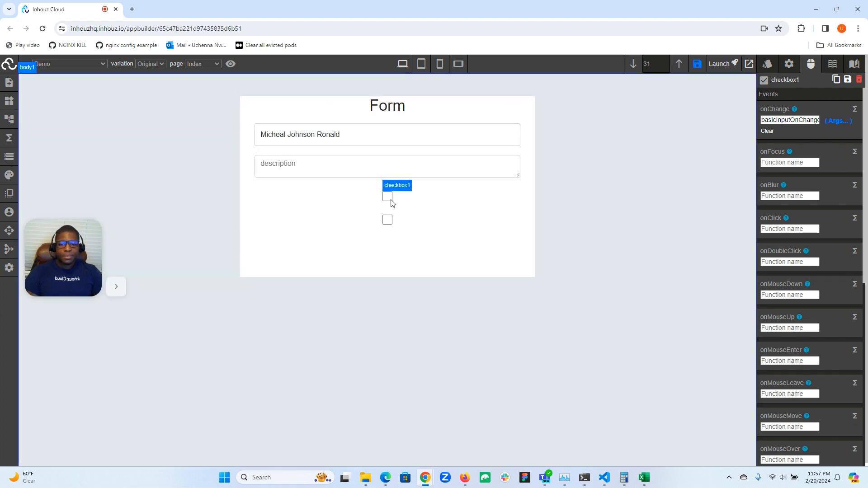
Review the appDataField argument passed to basicInputOnChange in checkbox1's onChange event.
left_click(844, 121)
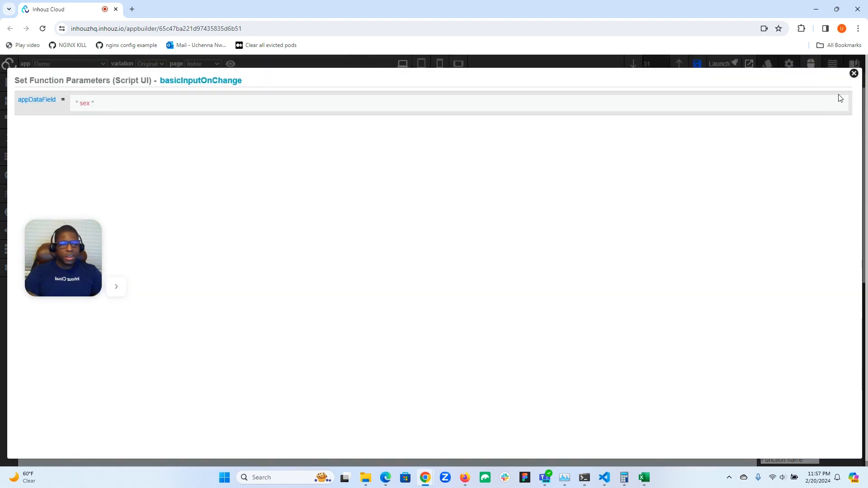
left_click(854, 74)
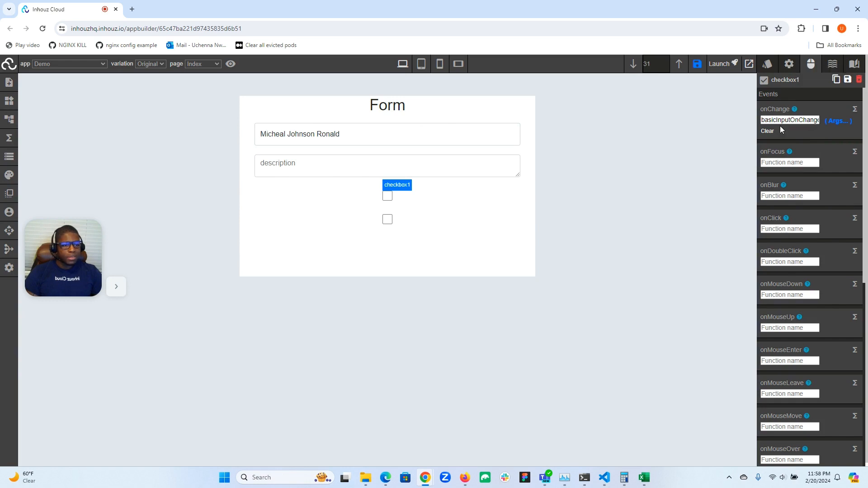
left_click(835, 121)
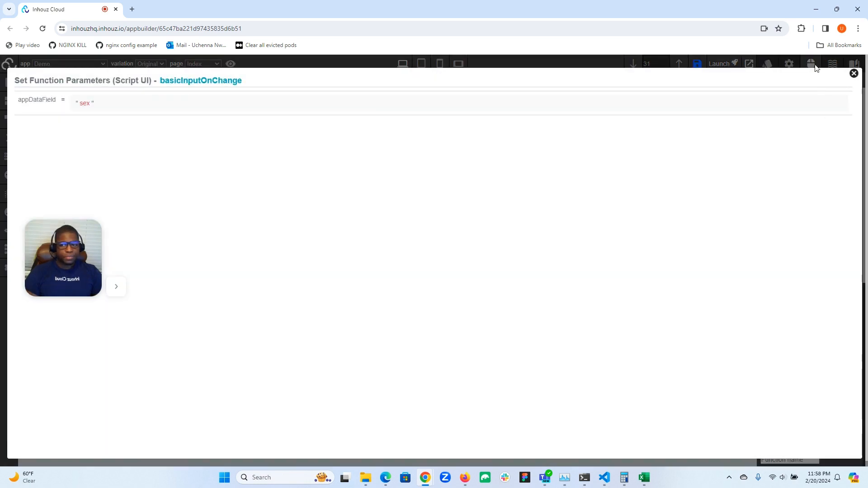
left_click(855, 73)
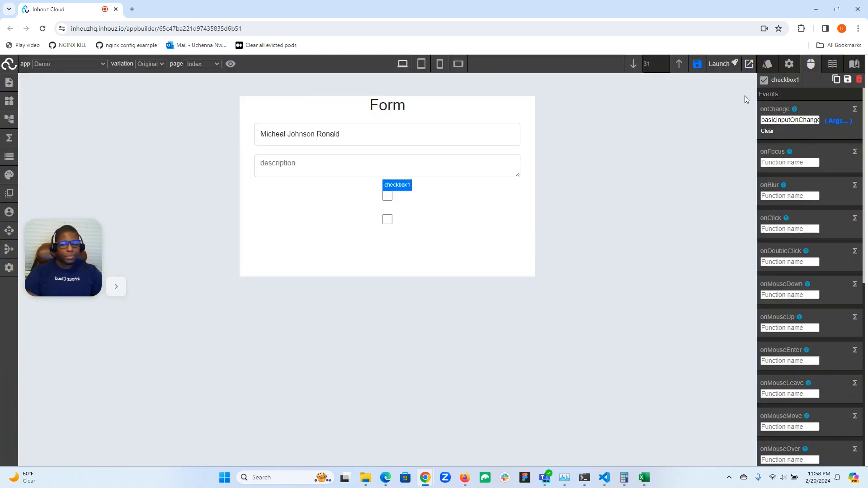
Check the current sex entry in the live app data.
left_click(3, 156)
scroll(133, 337, "down", 10)
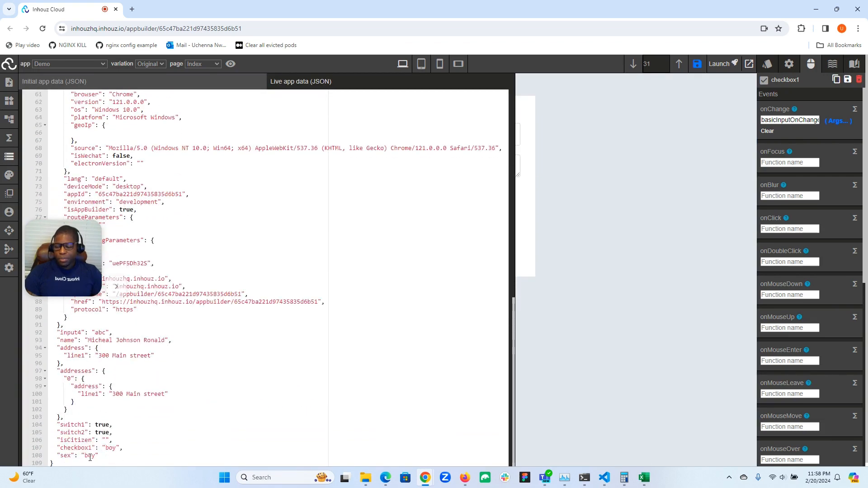
left_click(9, 157)
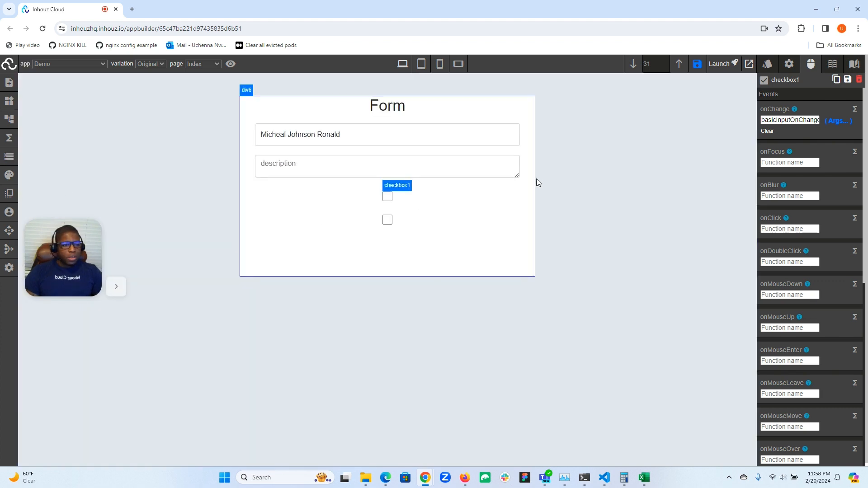
Set checkbox1's checked attribute to the code expression PARAMETER.App_Data.sex === 'boy'.
left_click(789, 64)
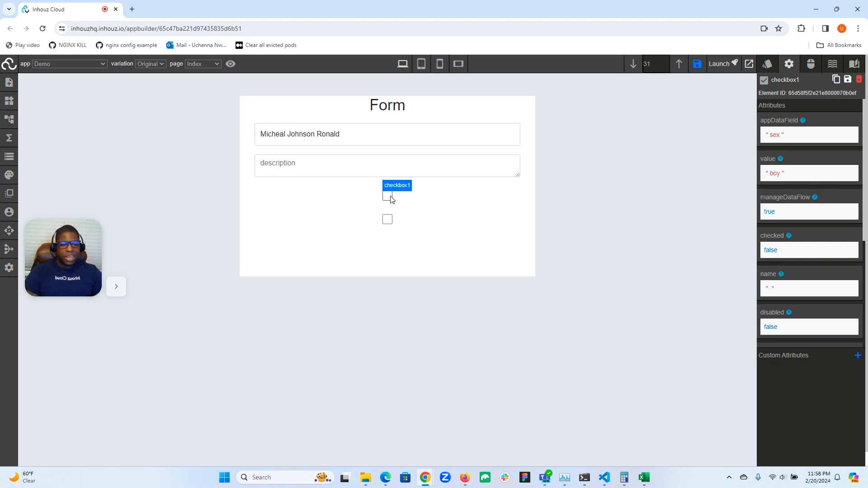
left_click(772, 256)
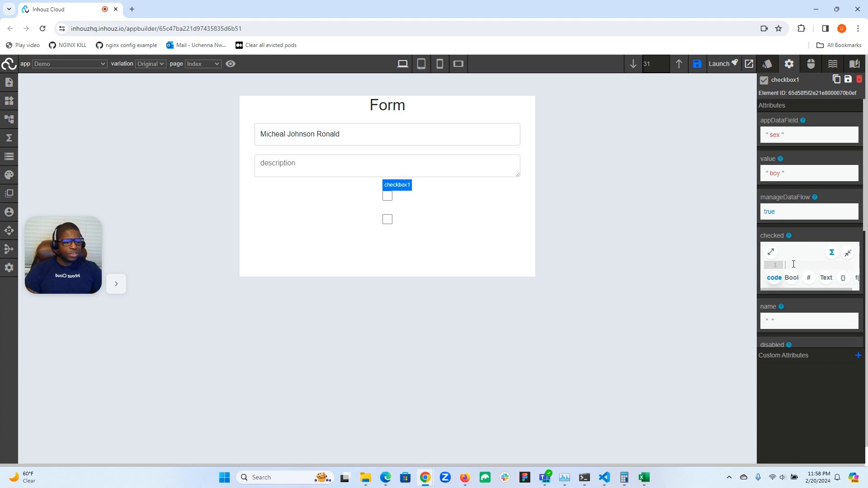
left_click(772, 252)
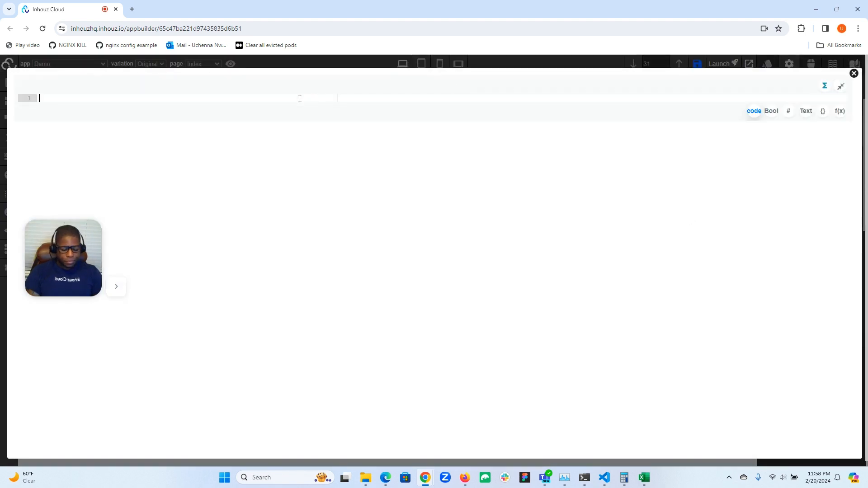
type("PARAMETER.App_Data.sex")
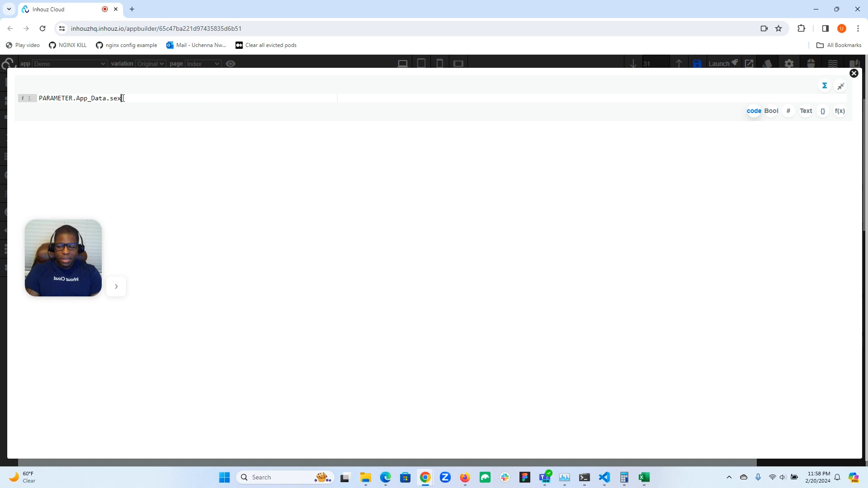
type("=== 'boy")
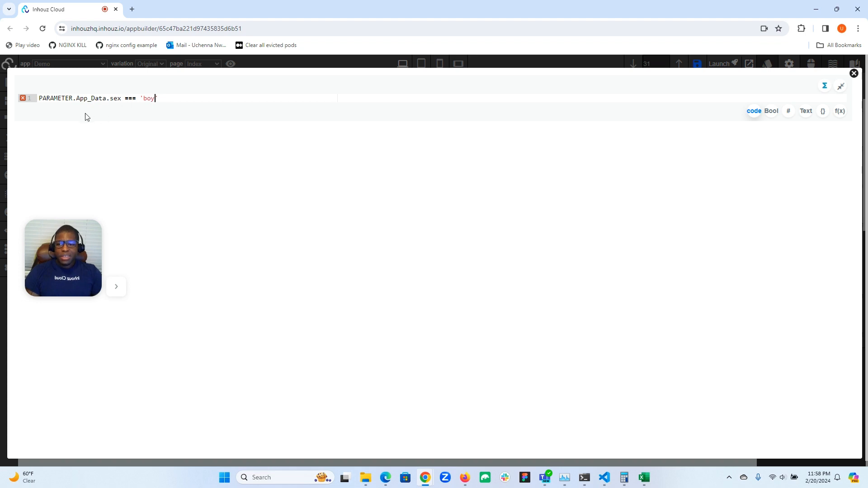
left_click_drag(54, 262, 33, 428)
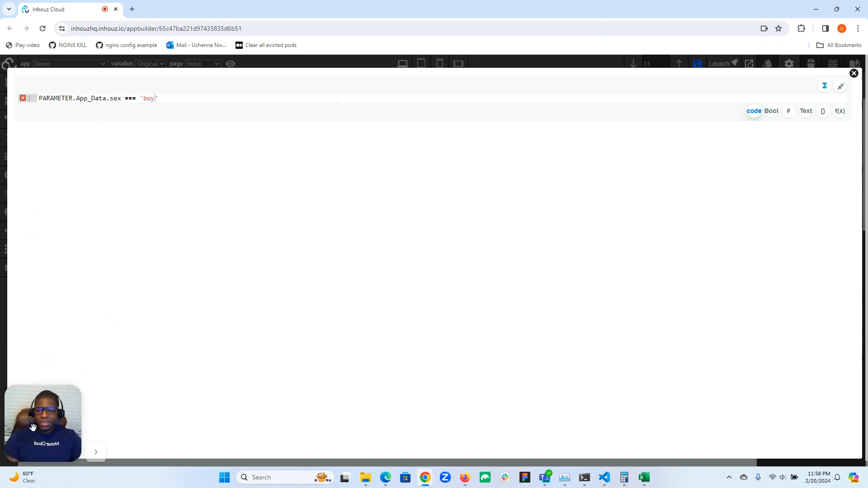
left_click(854, 73)
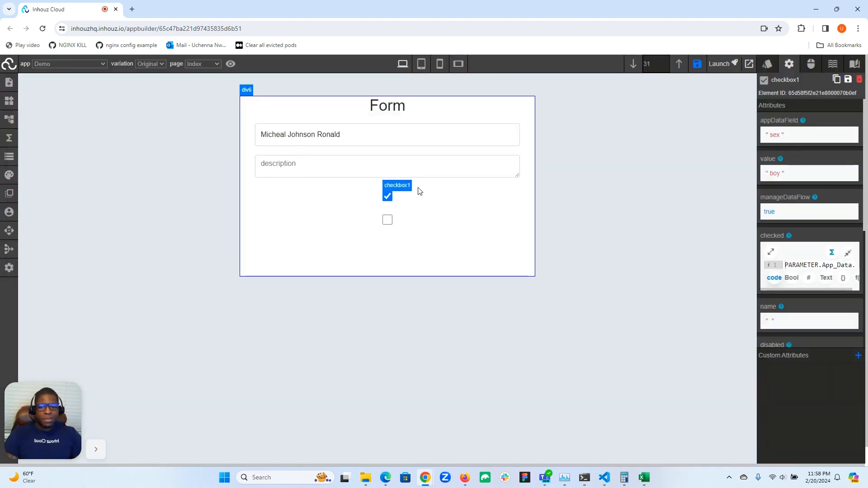
Test checkbox1 by unticking it, checking the sex entry in the live app data, and ticking it again.
left_click(388, 196)
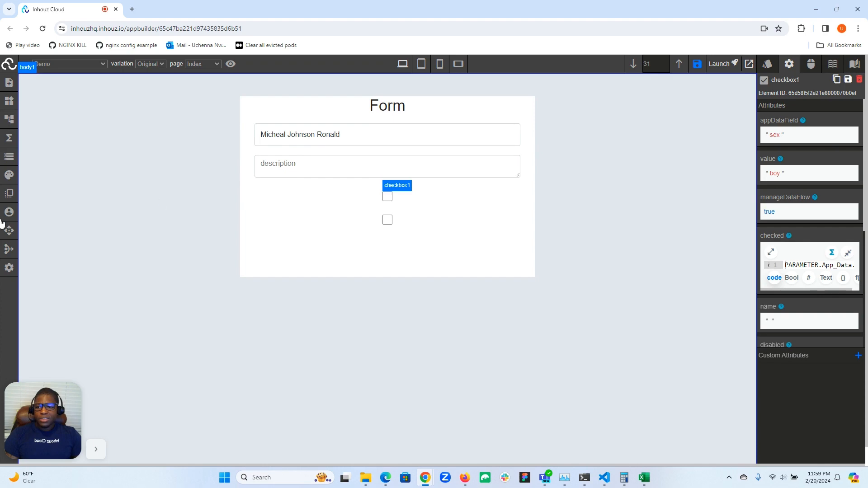
left_click(9, 157)
scroll(110, 252, "down", 5)
scroll(110, 252, "down", 6)
mouse_move(52, 415)
left_mouse_down()
mouse_move(84, 350)
mouse_move(44, 425)
left_mouse_up()
left_click(9, 156)
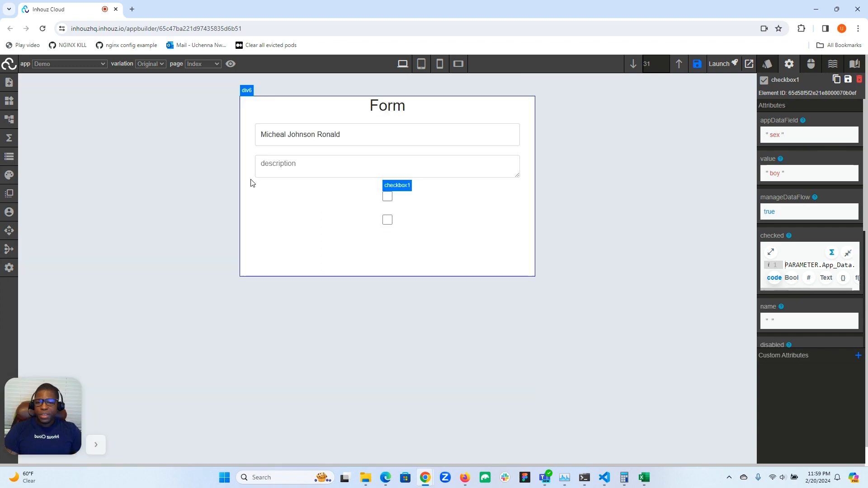
left_click(387, 198)
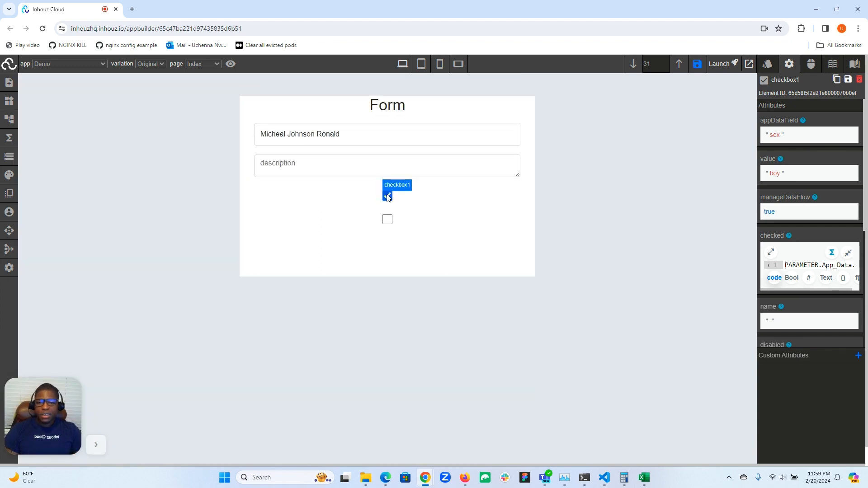
Tick checkbox2 on the form and review its attributes, including the checked setting.
left_click(388, 220)
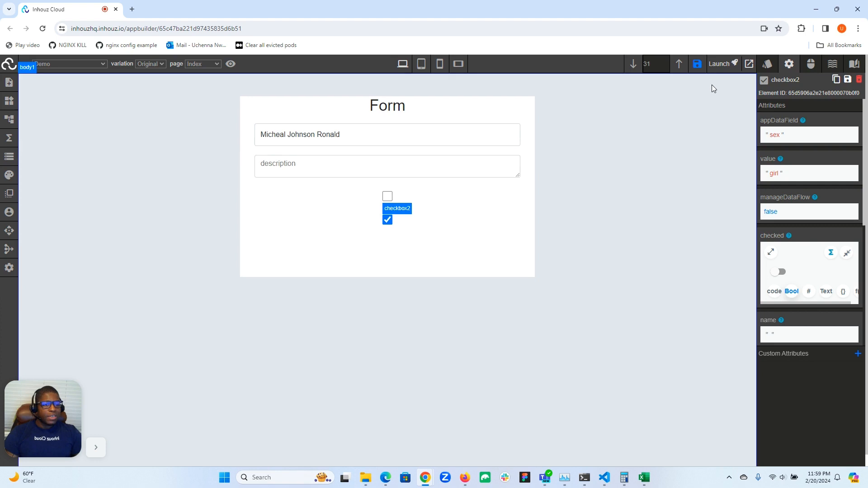
scroll(801, 215, "down", 1)
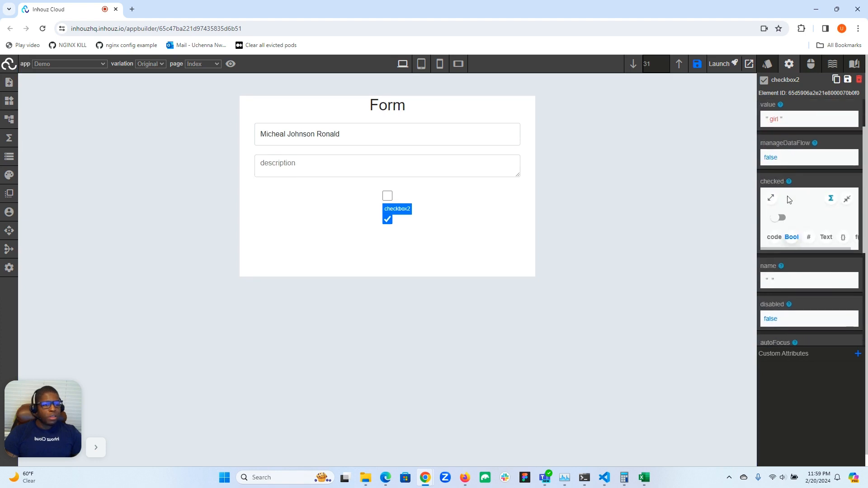
left_click(772, 200)
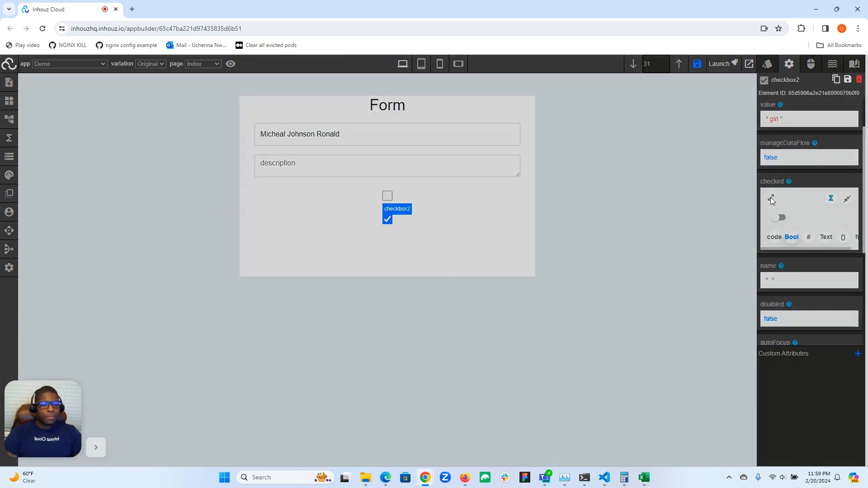
left_click(854, 74)
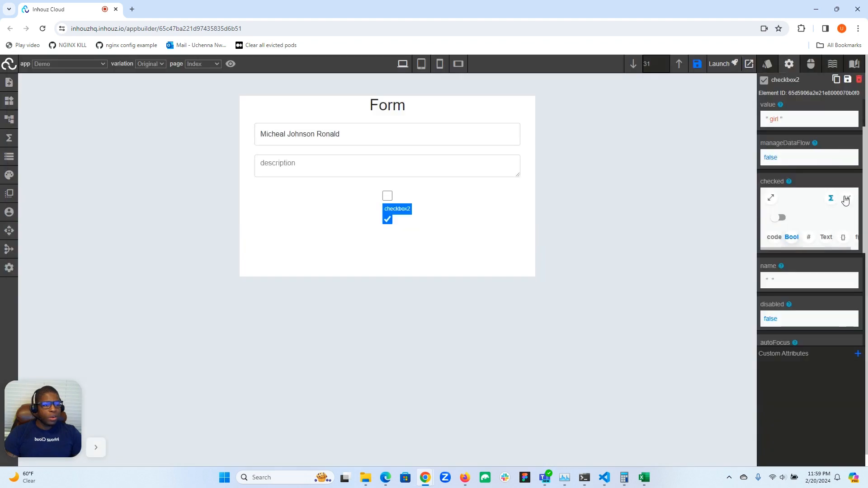
scroll(805, 194, "down", 2)
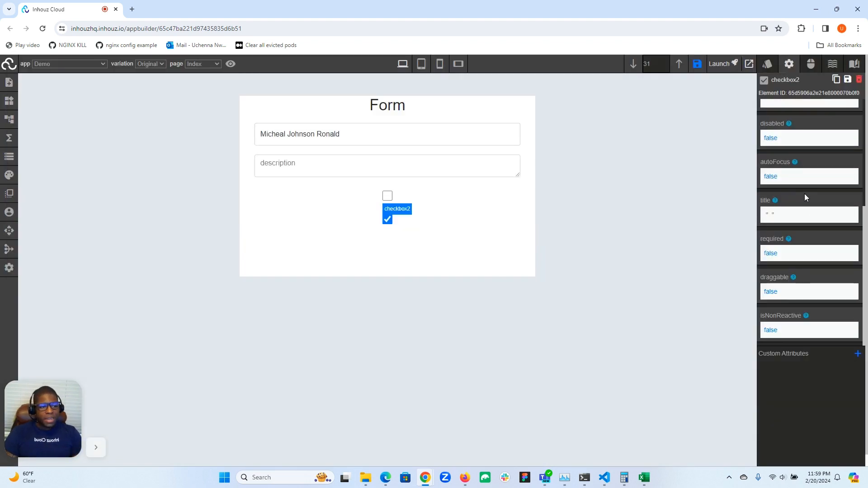
scroll(804, 194, "up", 4)
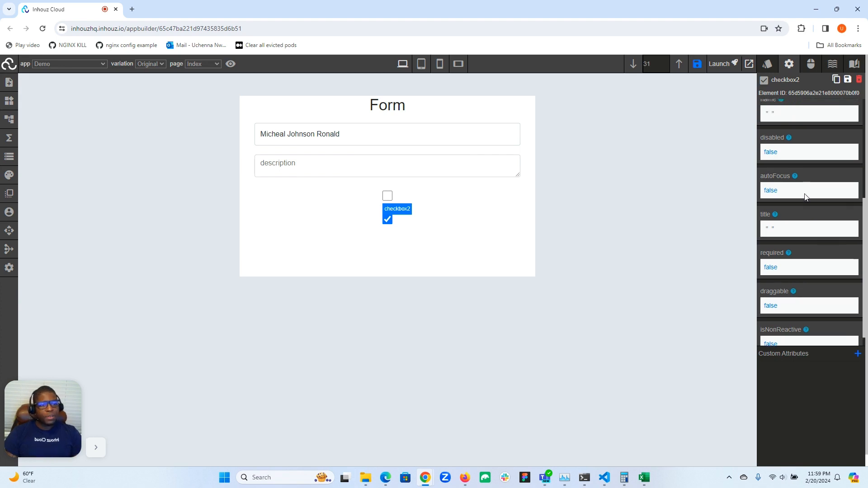